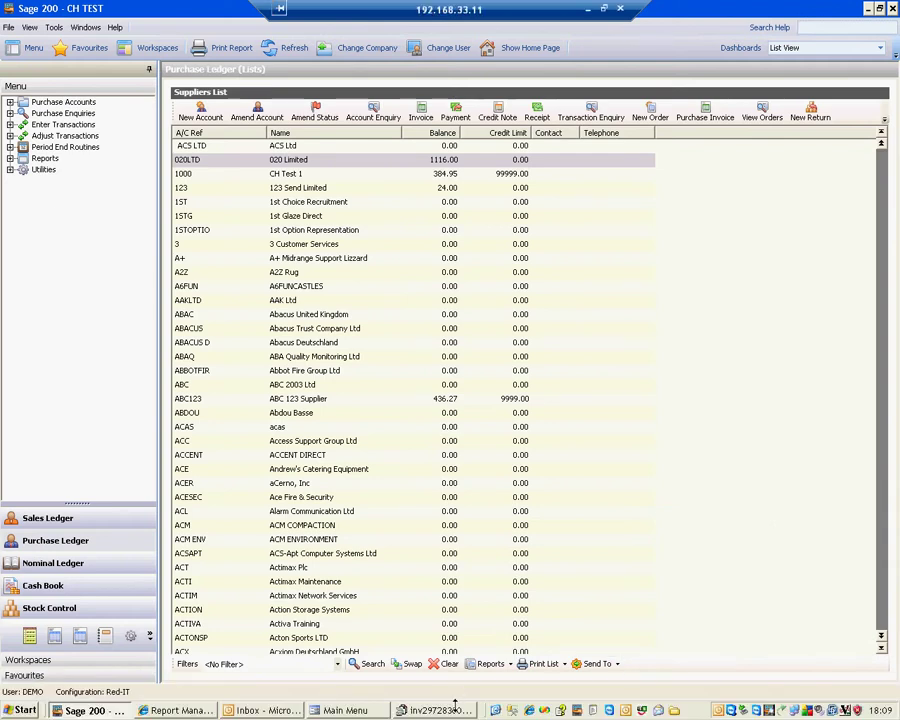
# Step: Check the scanned invoice image, switch back to Sage 200 and open a new purchase invoice for supplier 020 Limited
pyautogui.click(458, 709)
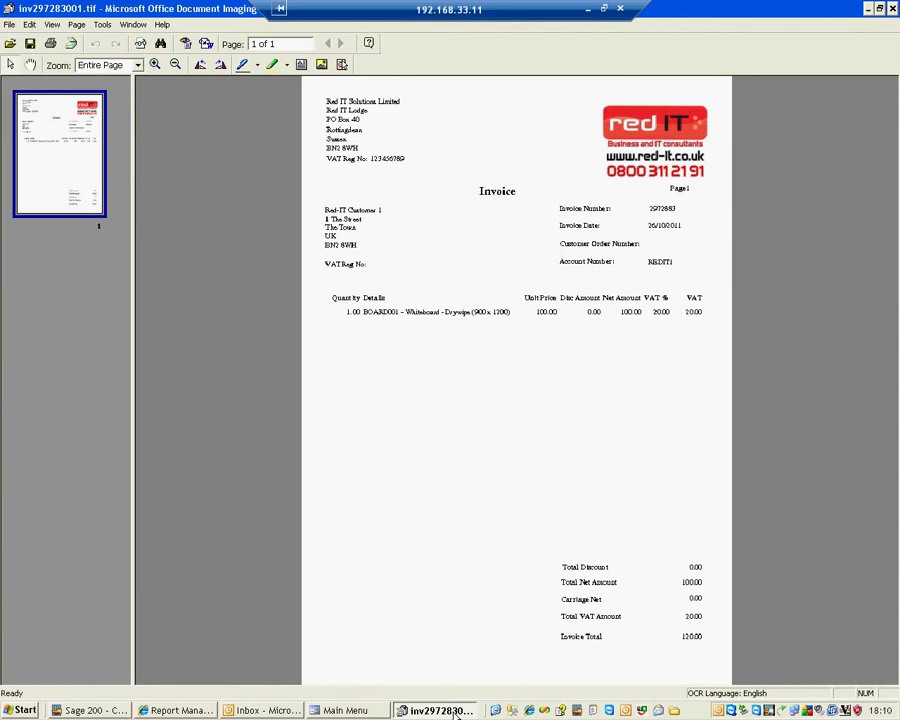
pyautogui.click(92, 709)
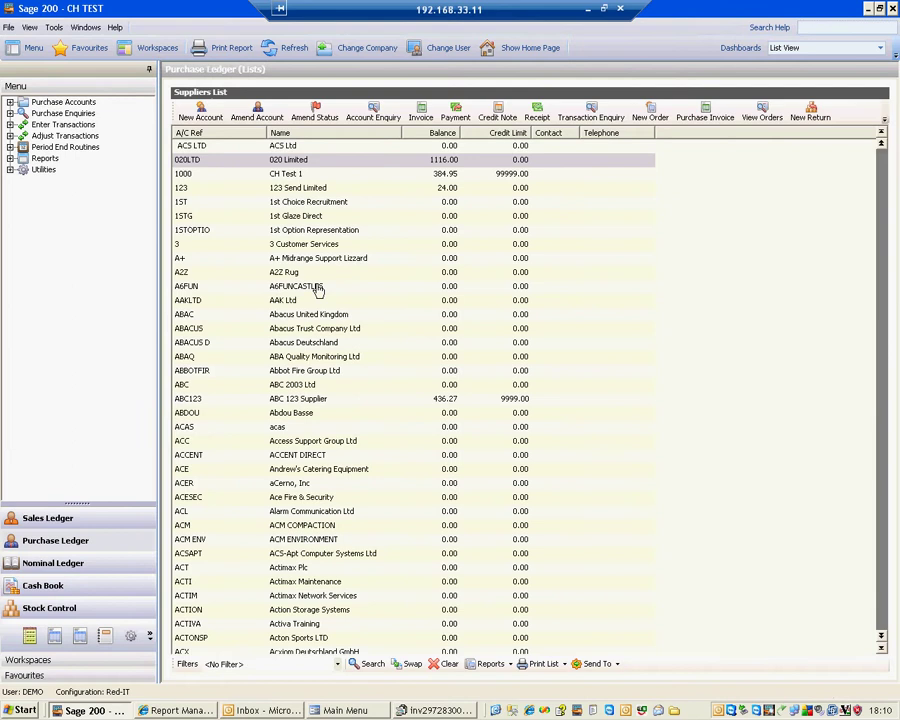
pyautogui.click(219, 161)
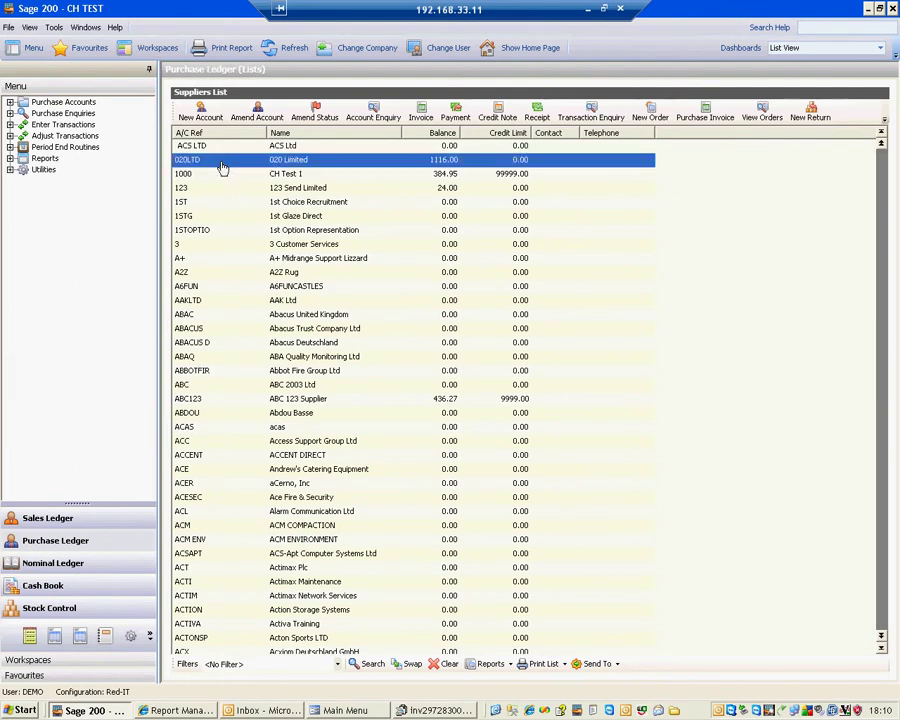
pyautogui.click(421, 112)
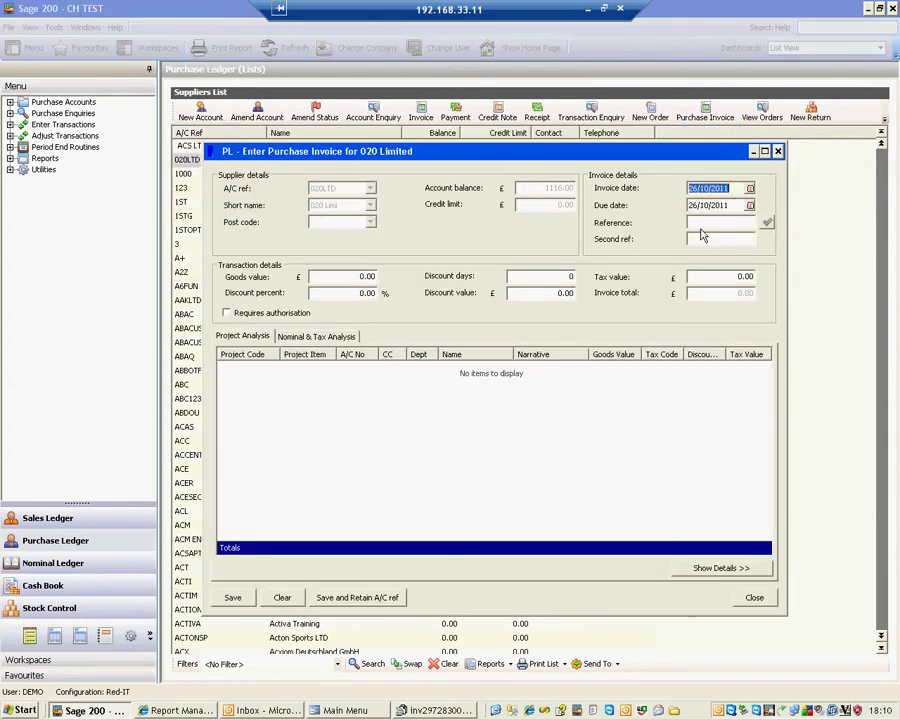
# Step: Enter reference ARA1810 and a goods value of 100.00 on the purchase invoice
pyautogui.click(697, 222)
pyautogui.write('APA')
pyautogui.write('118')
pyautogui.write('10')
pyautogui.click(344, 279)
pyautogui.write('100')
pyautogui.click(512, 279)
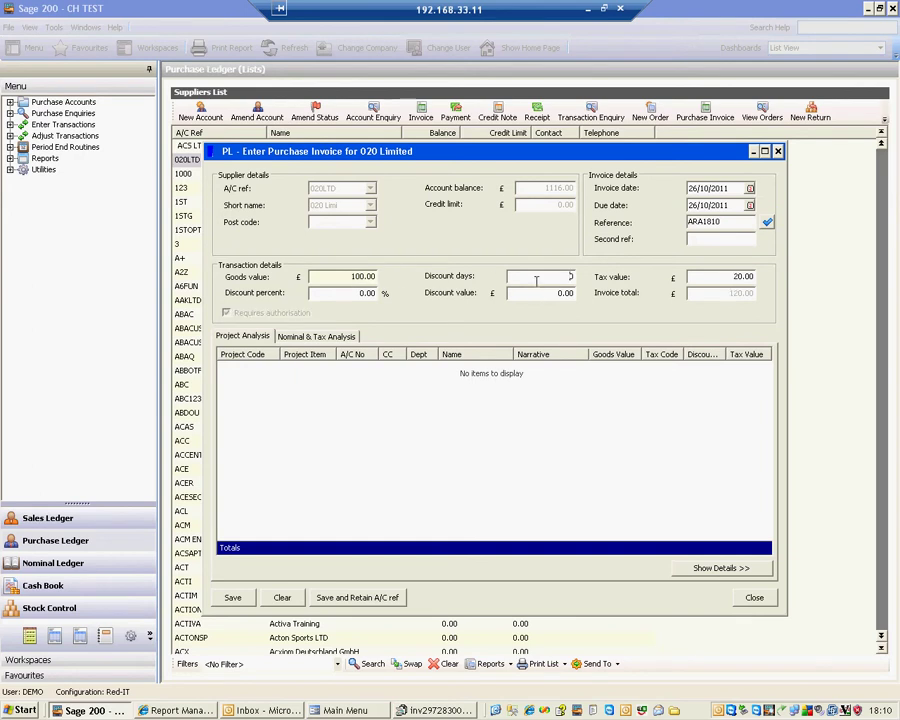
# Step: Assign the invoice's nominal analysis line to the Milton Keynes Lease Premium account with cost centre HO
pyautogui.click(298, 338)
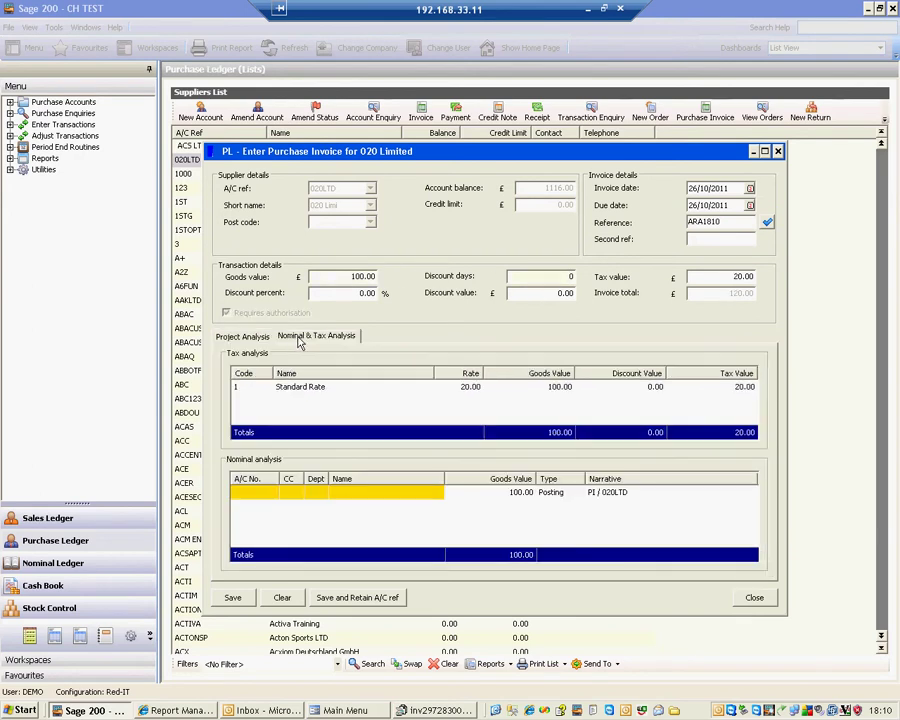
pyautogui.click(268, 491)
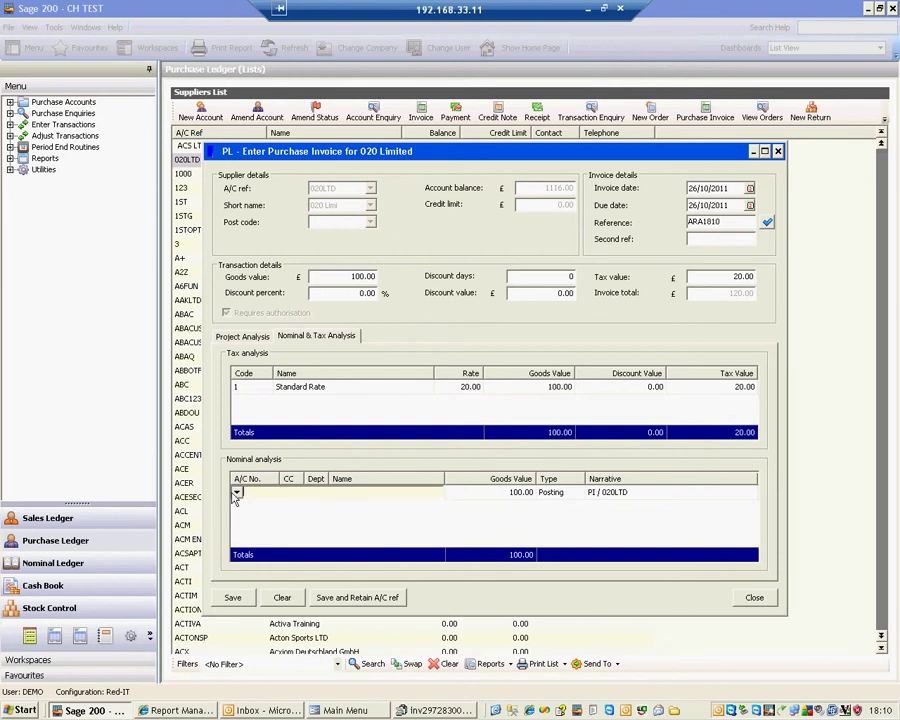
pyautogui.click(236, 493)
pyautogui.click(260, 527)
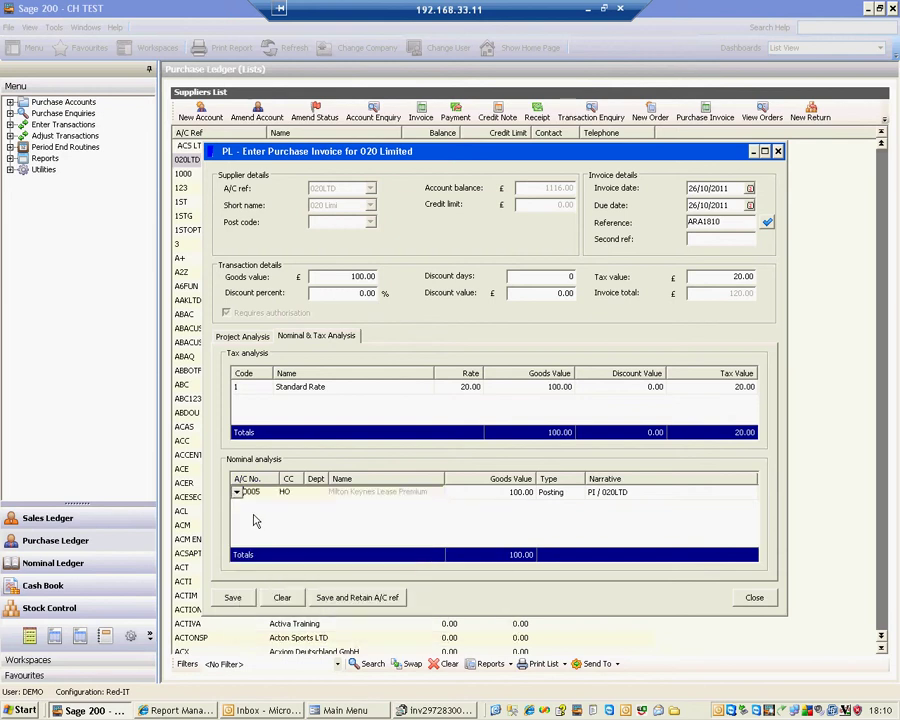
# Step: Save the purchase invoice, acknowledge its URN and close the invoice entry window
pyautogui.click(233, 597)
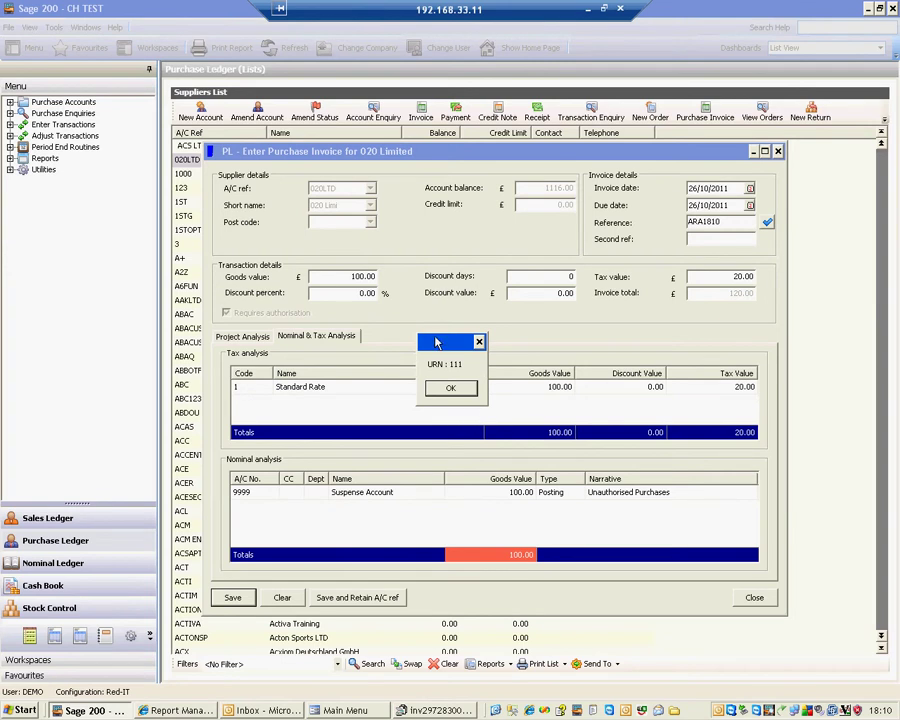
pyautogui.moveTo(436, 343); pyautogui.dragTo(442, 332)
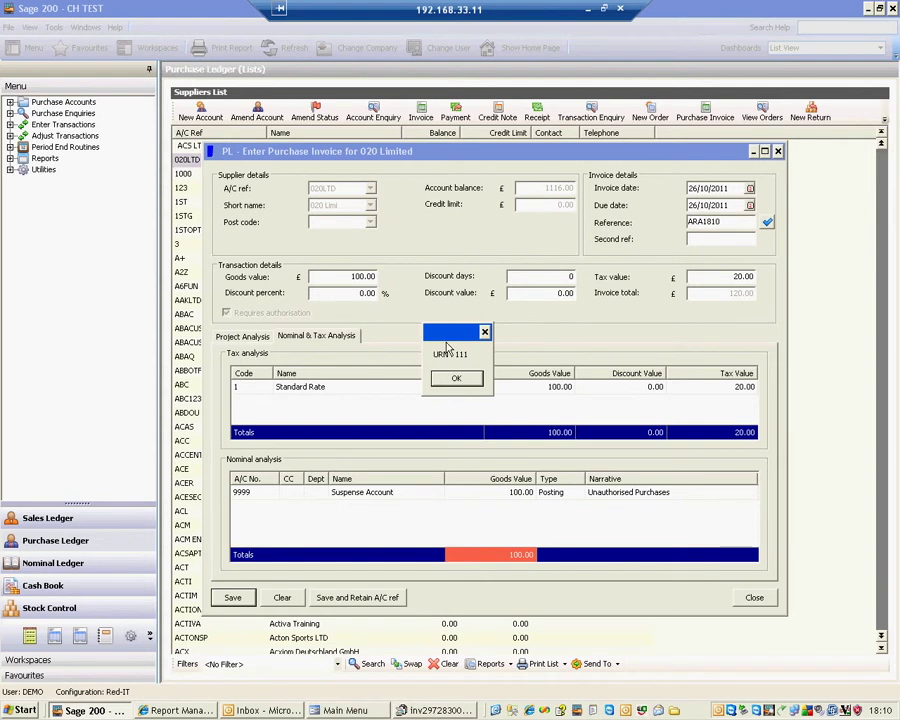
pyautogui.click(450, 382)
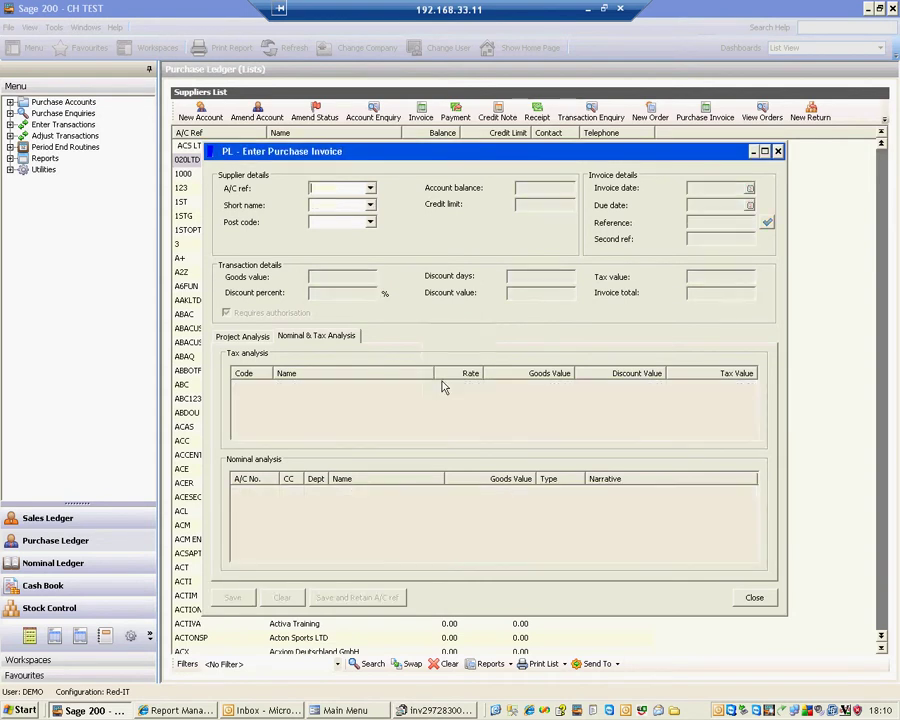
pyautogui.click(752, 598)
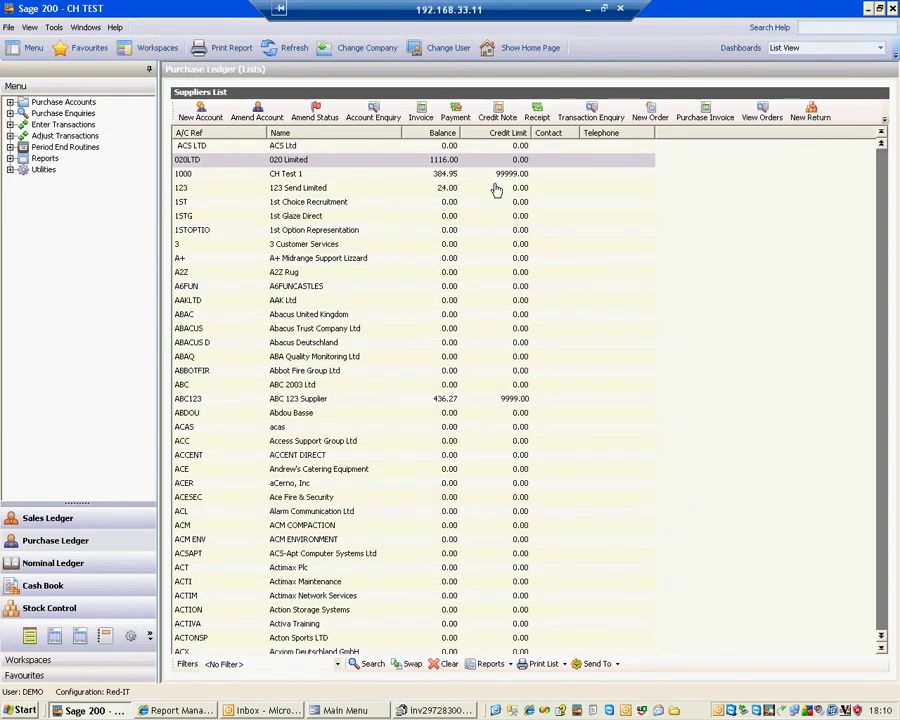
# Step: Check the query flag on invoice ARA1810 in the transaction enquiry for 020 Limited, and close the enquiry
pyautogui.click(457, 163)
pyautogui.click(598, 117)
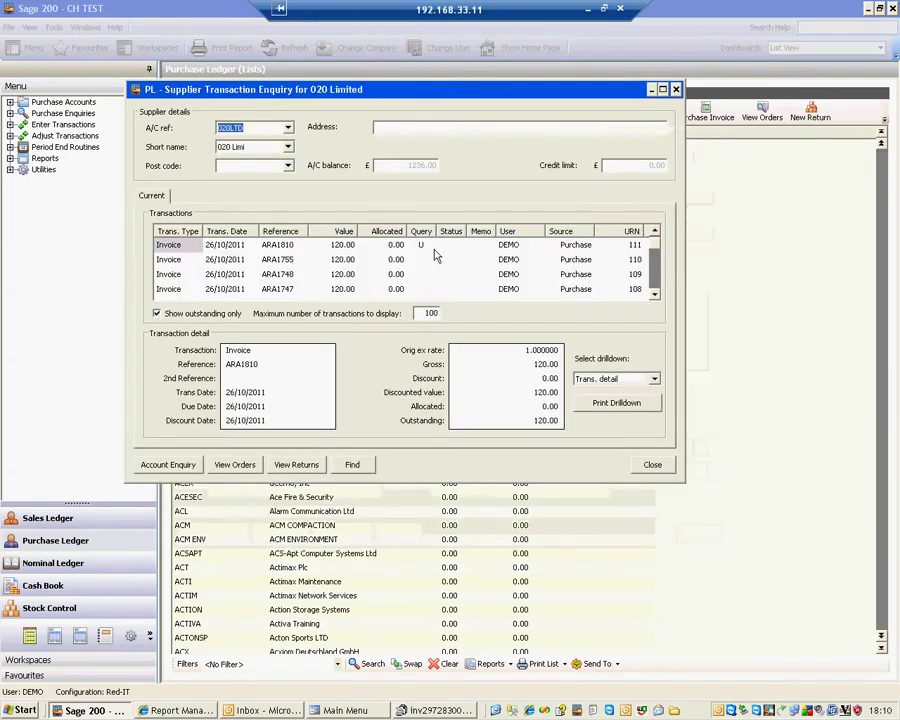
pyautogui.click(430, 247)
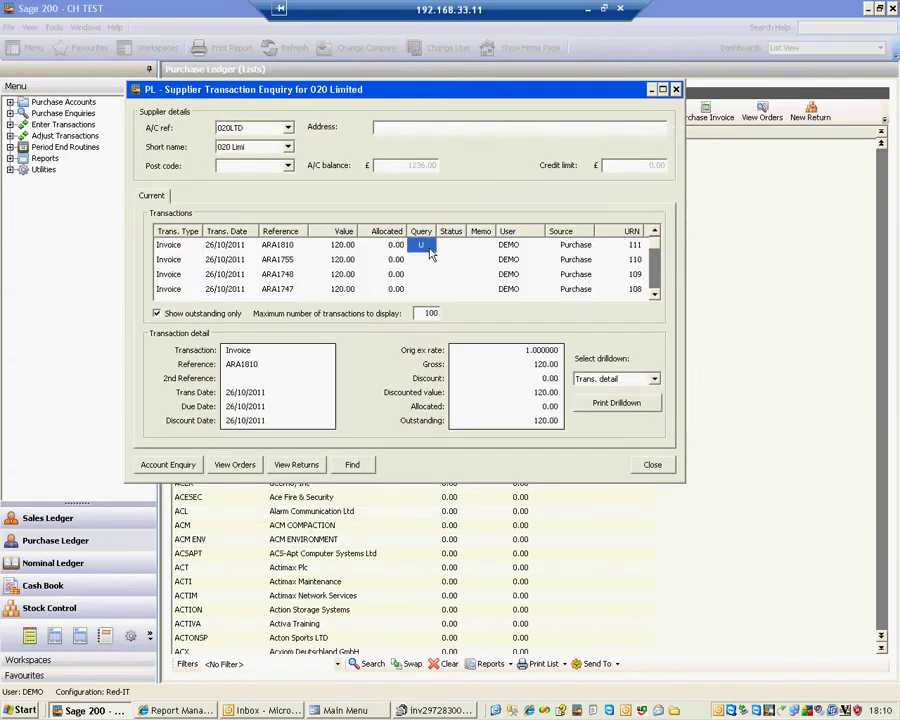
pyautogui.click(652, 464)
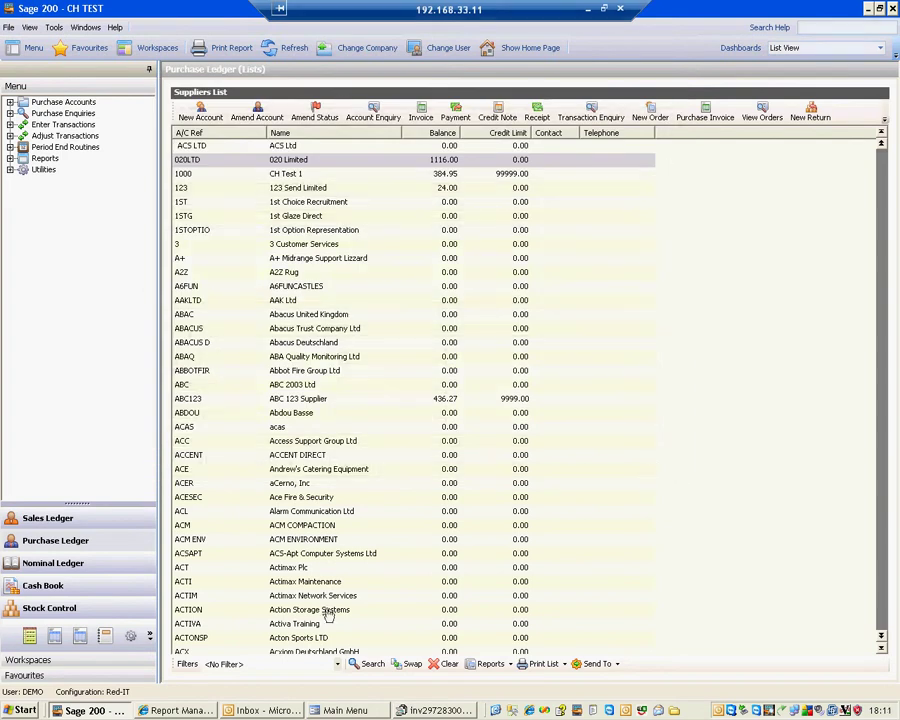
# Step: Switch to the Image Uploader and open its data entry form for the scanned invoice records
pyautogui.click(345, 711)
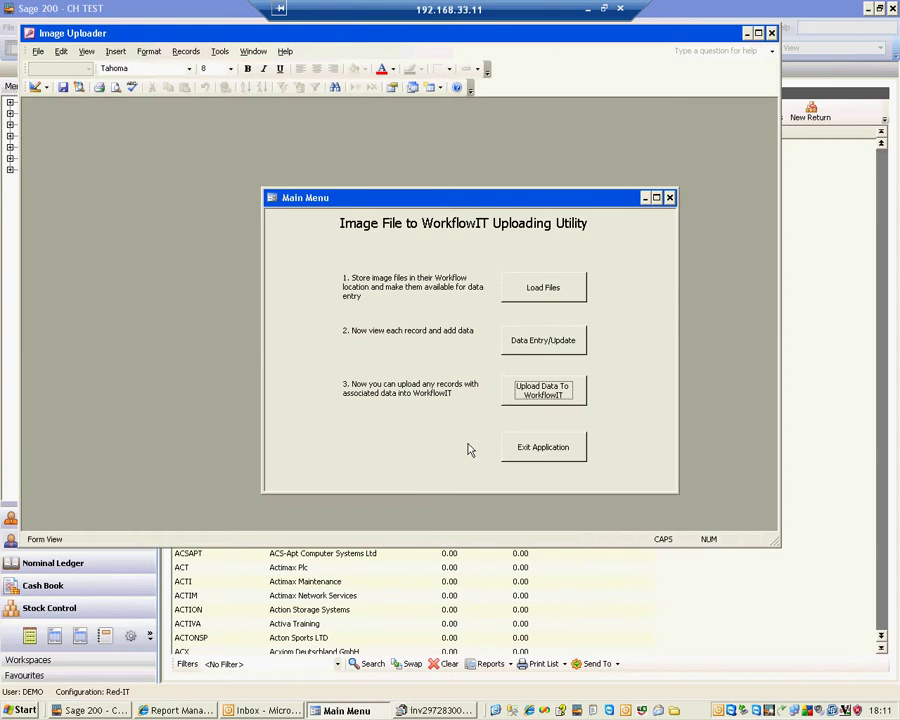
pyautogui.click(540, 340)
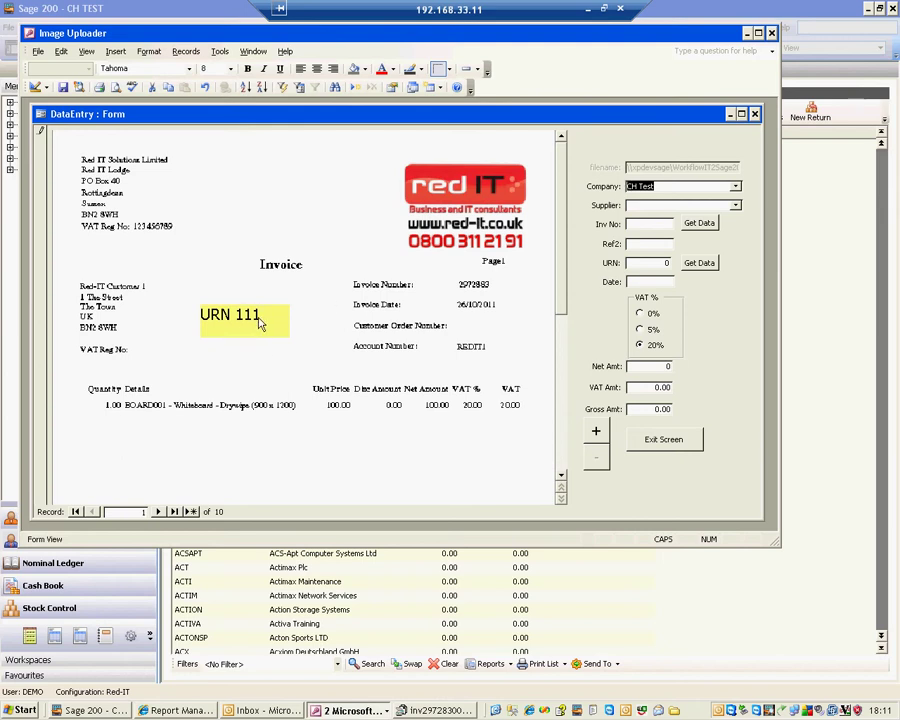
pyautogui.click(650, 264)
pyautogui.write('110')
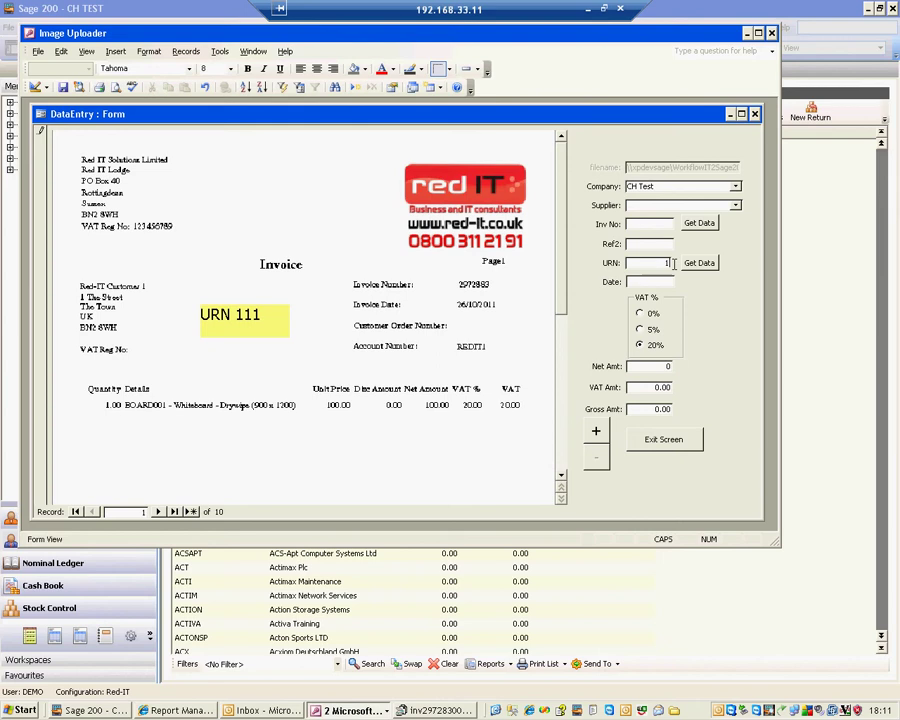
pyautogui.click(700, 263)
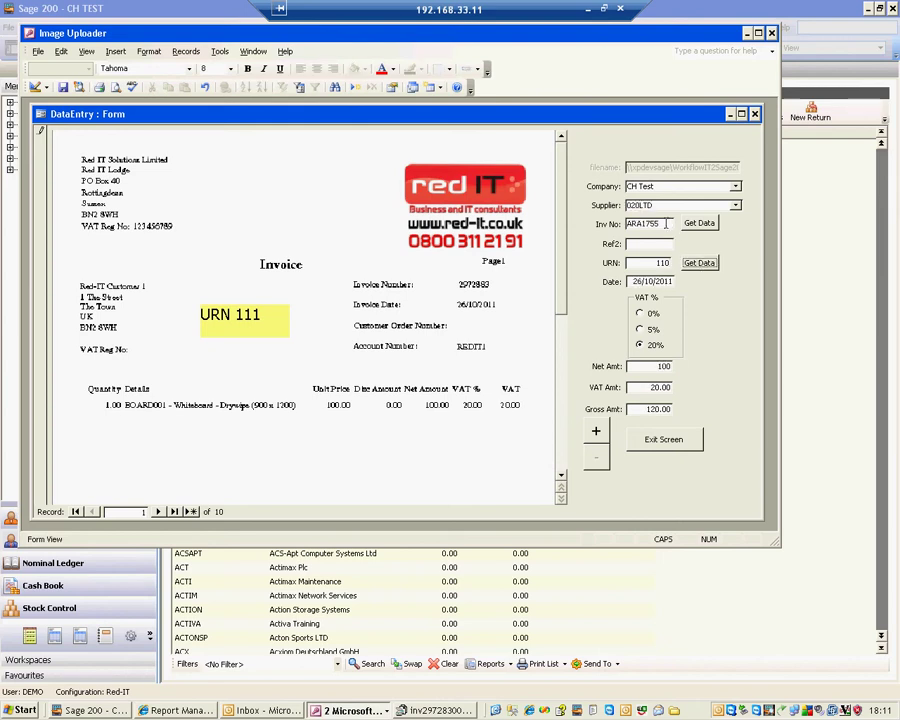
# Step: Set the scanned invoice's URN to 111, retrieve the matching invoice data, and move to the next record
pyautogui.moveTo(652, 263); pyautogui.dragTo(690, 265)
pyautogui.write('111')
pyautogui.click(698, 264)
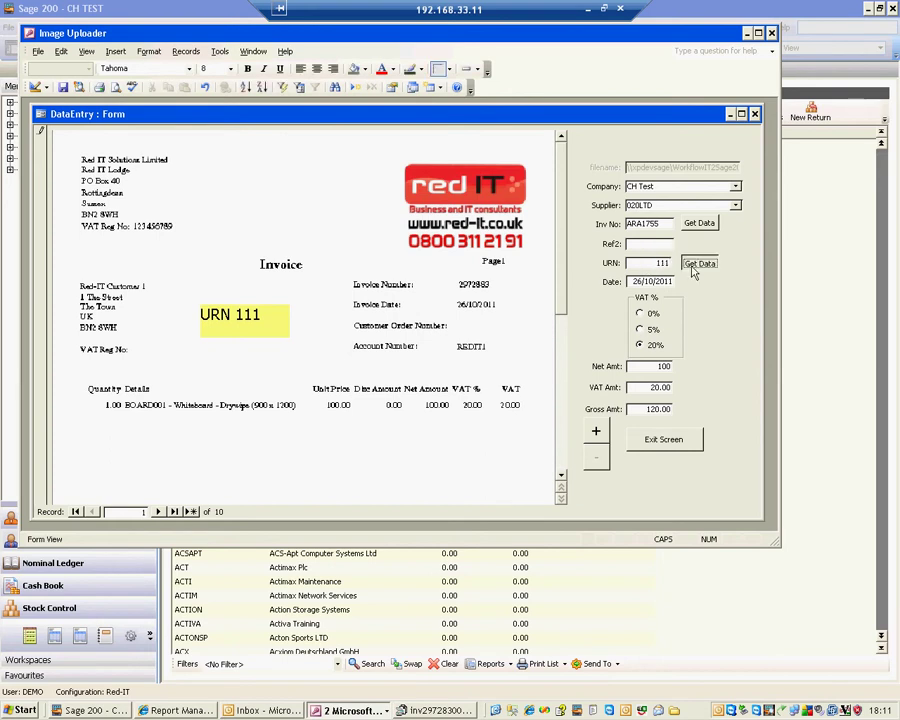
pyautogui.moveTo(662, 223); pyautogui.dragTo(621, 223)
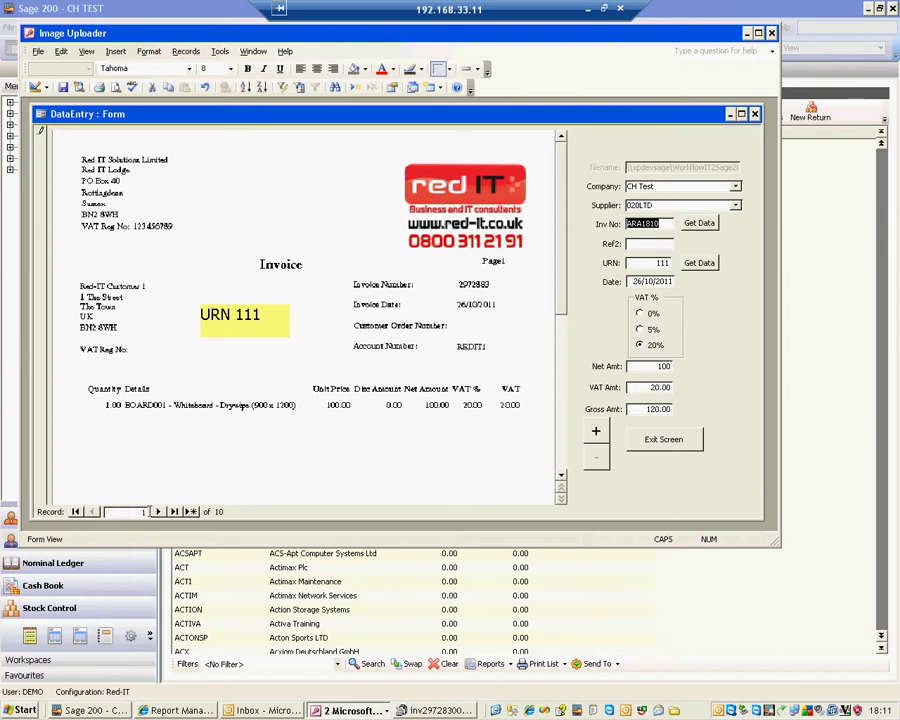
pyautogui.click(157, 511)
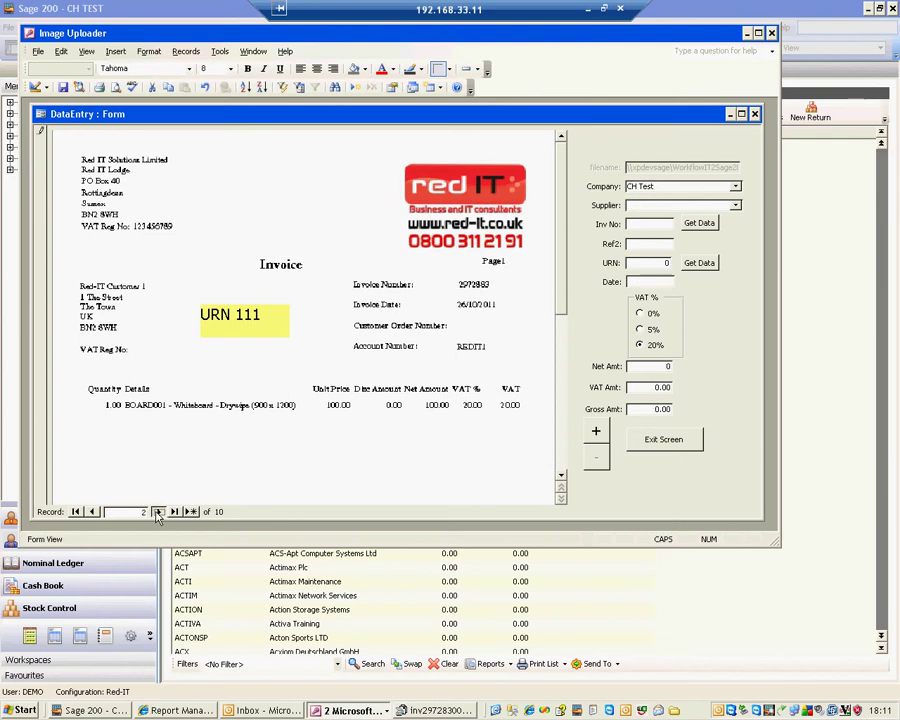
# Step: Exit the data entry form and upload the completed records to WorkflowIT
pyautogui.click(662, 439)
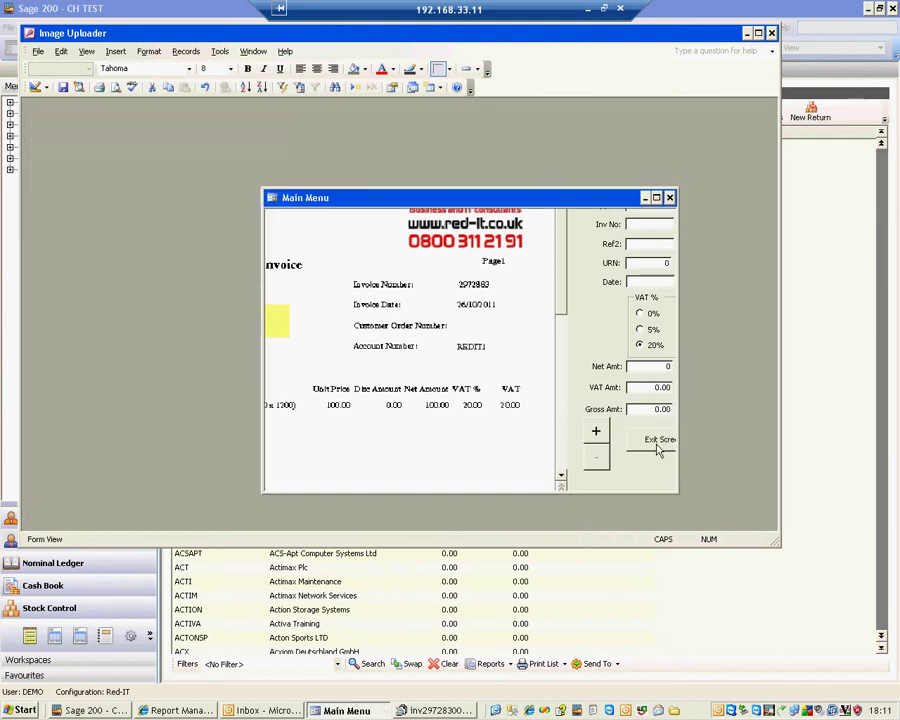
pyautogui.click(558, 395)
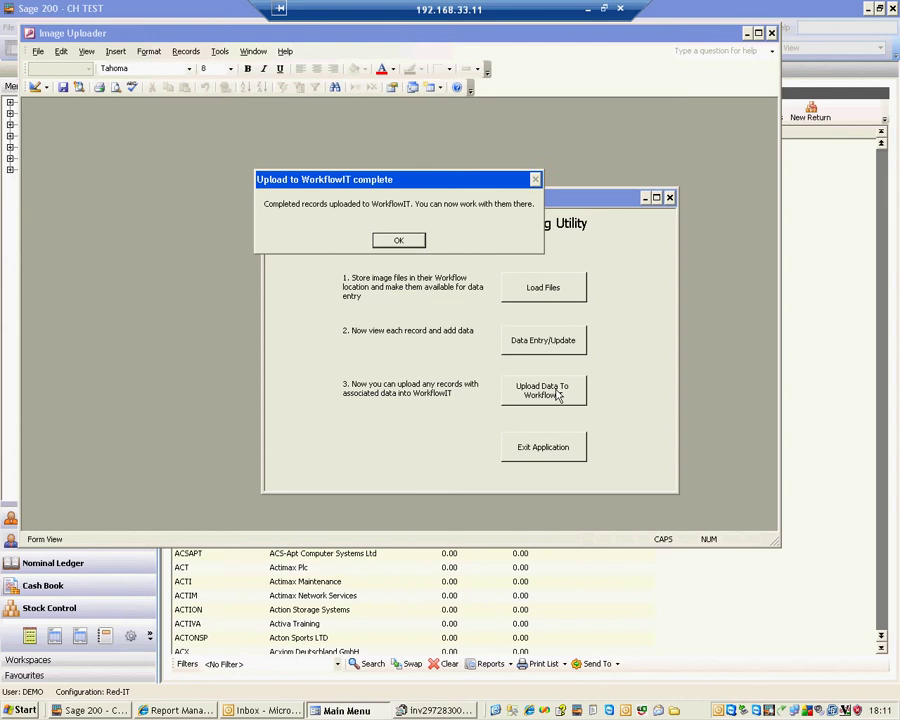
pyautogui.click(400, 241)
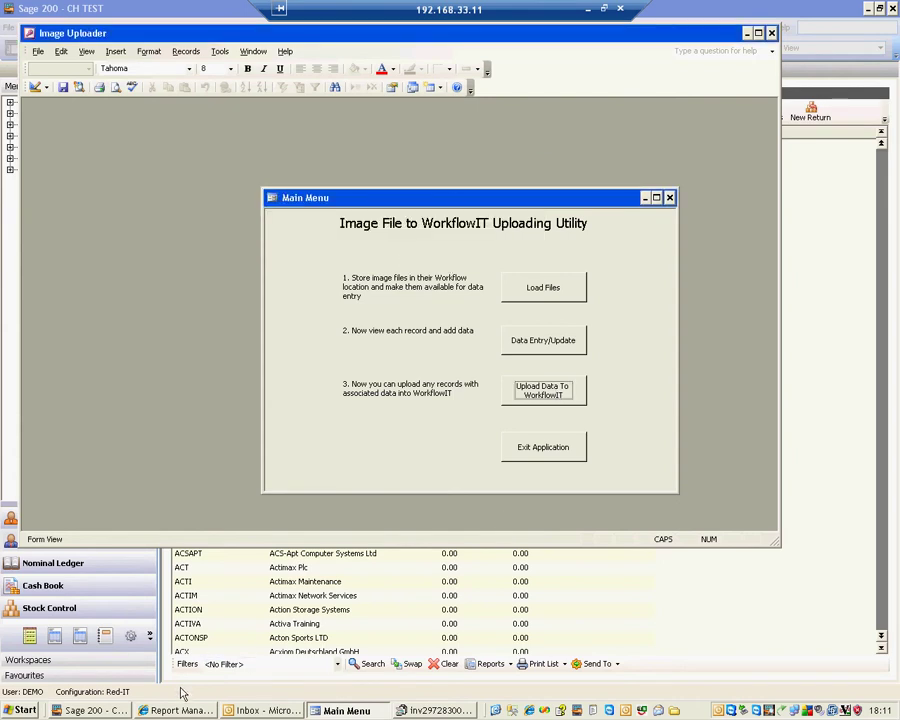
# Step: Switch to Internet Explorer, open the bookmarked Workflow IT Lite site, and log in with the user's name and account password
pyautogui.click(180, 710)
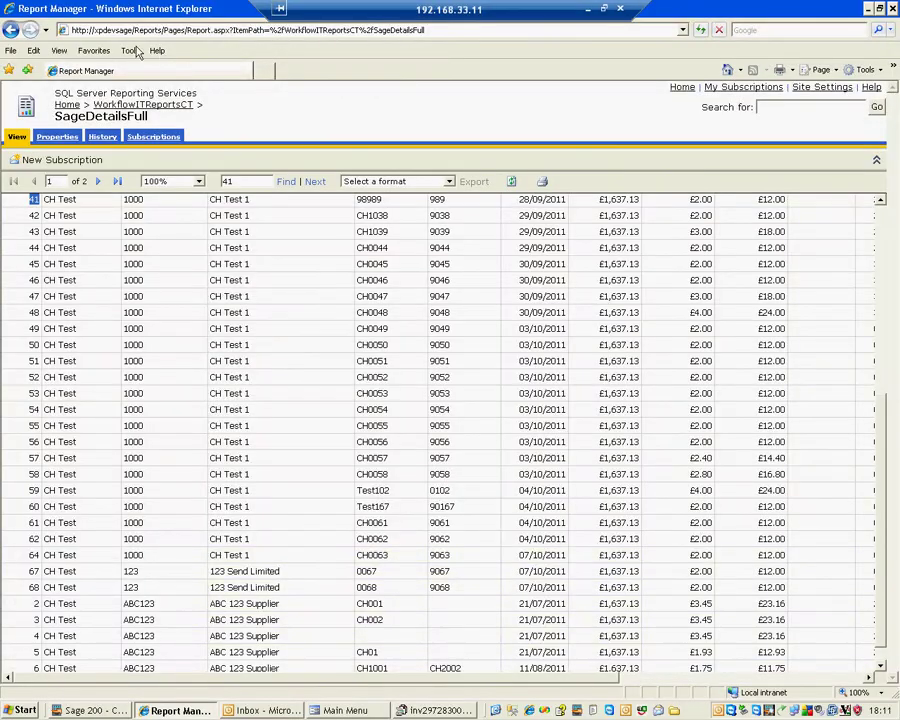
pyautogui.click(93, 50)
pyautogui.click(110, 155)
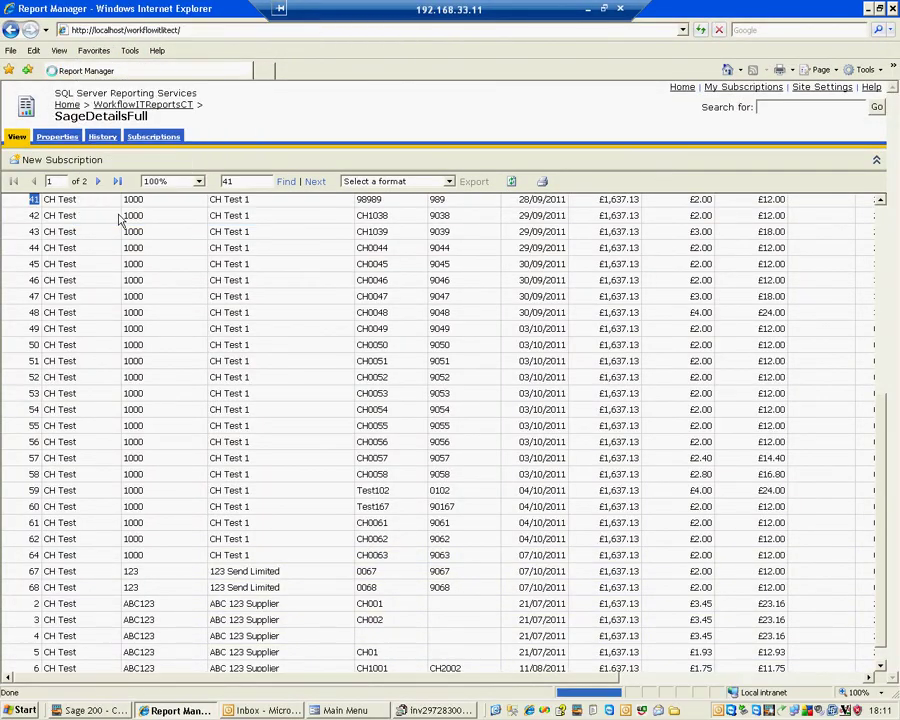
pyautogui.click(130, 267)
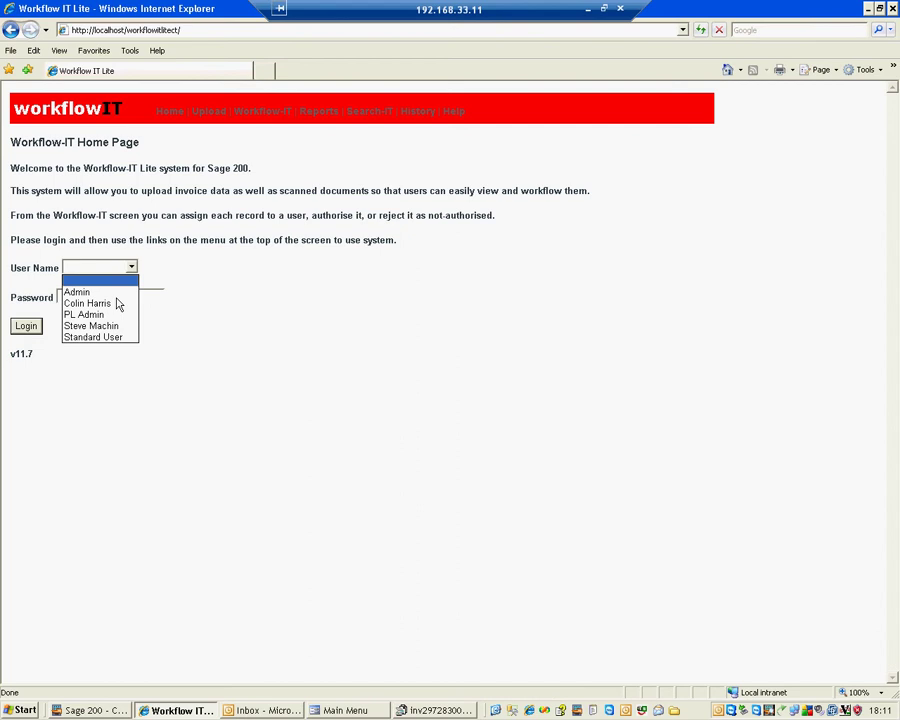
pyautogui.click(112, 304)
pyautogui.click(110, 298)
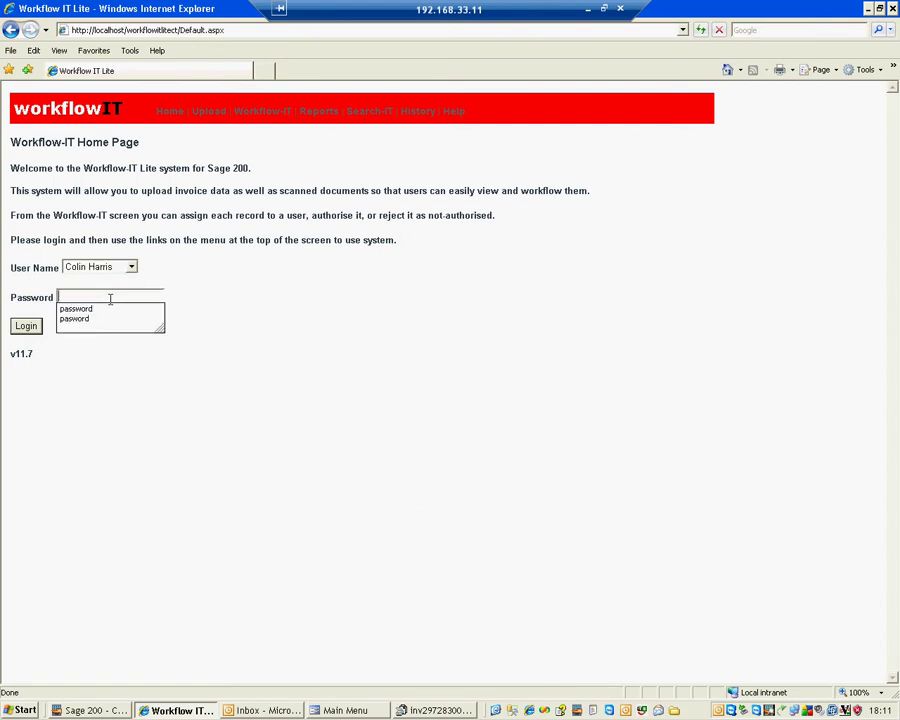
pyautogui.click(80, 311)
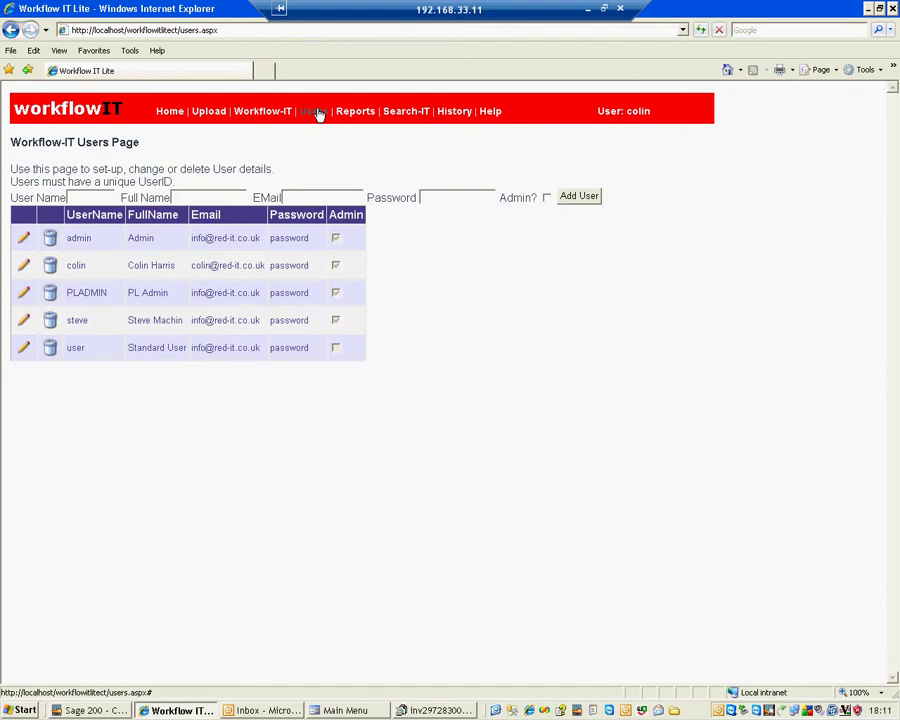
# Step: Upload the new records into Workflow-IT Lite from the Upload Records page
pyautogui.click(213, 114)
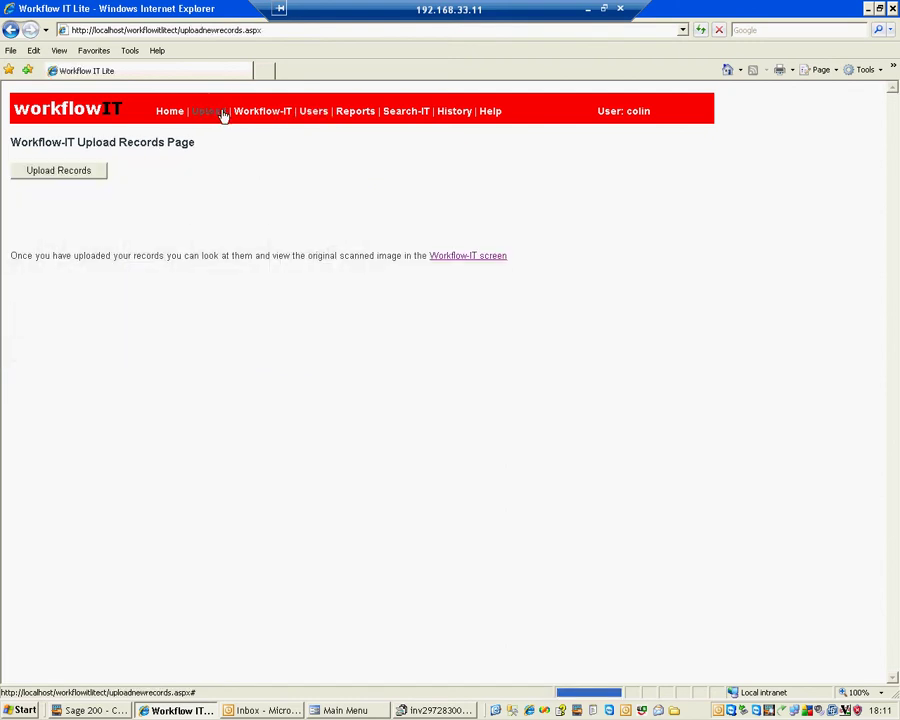
pyautogui.click(66, 175)
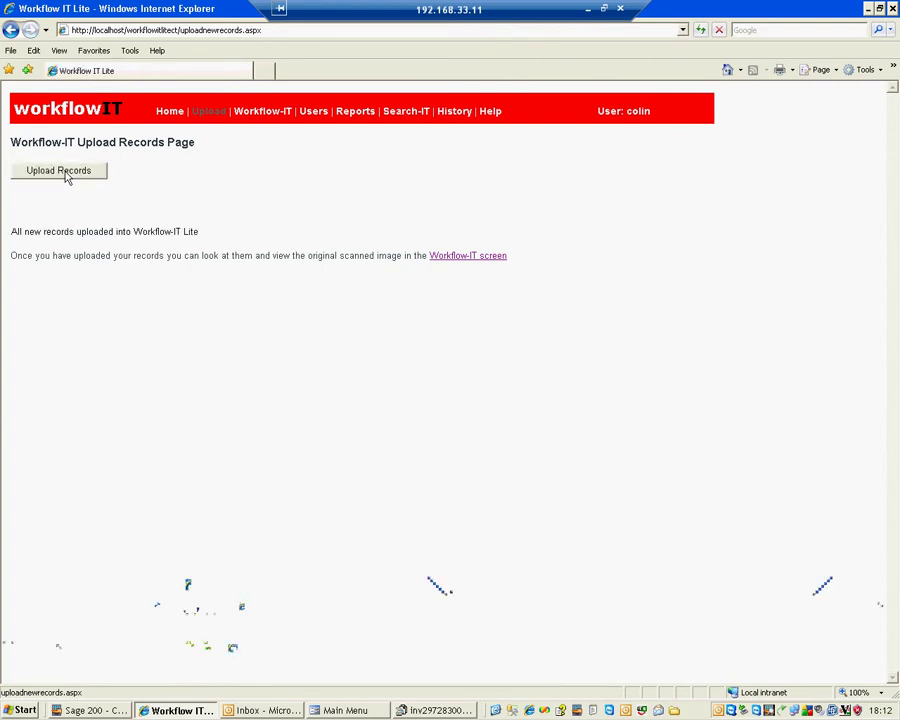
pyautogui.moveTo(198, 231); pyautogui.dragTo(116, 228)
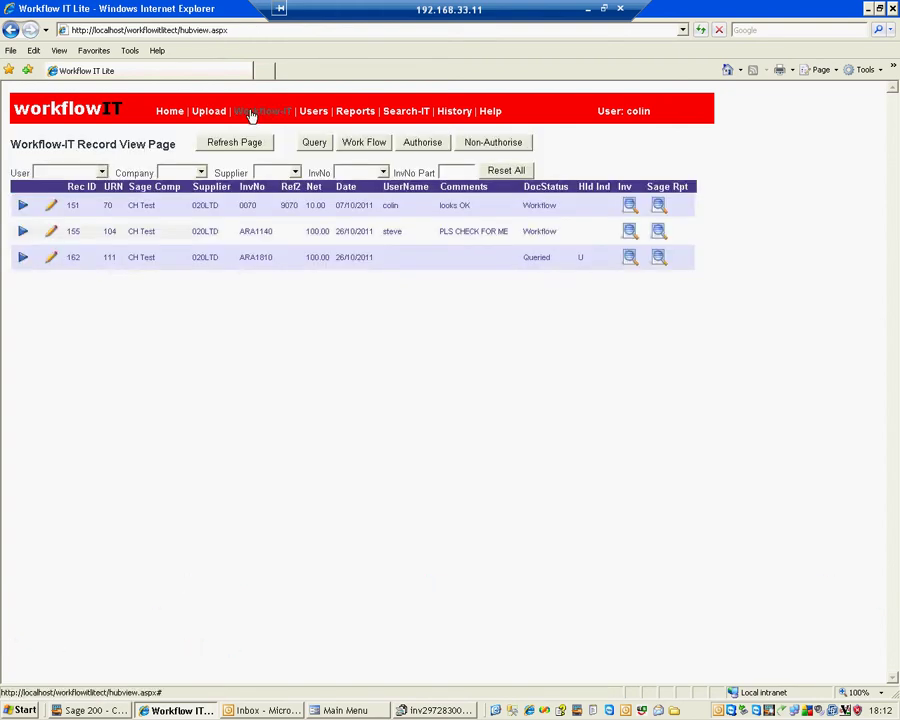
# Step: View the URN 111 record's scanned invoice read-only, and assign the record to the URN 104 record's user with the comment "PLS CHECK THIS FOR ME"
pyautogui.click(23, 260)
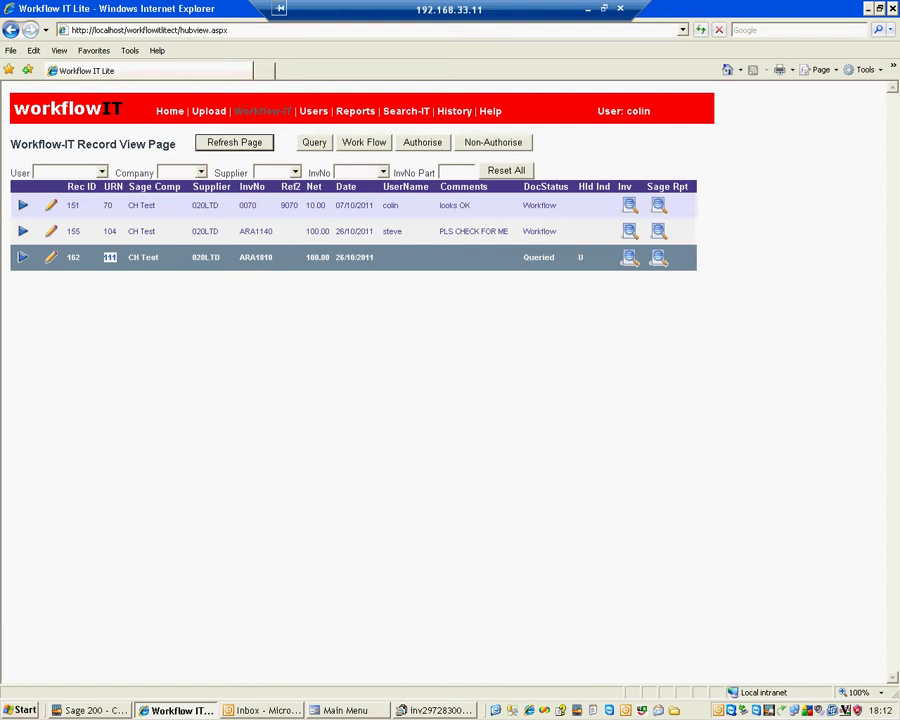
pyautogui.click(630, 260)
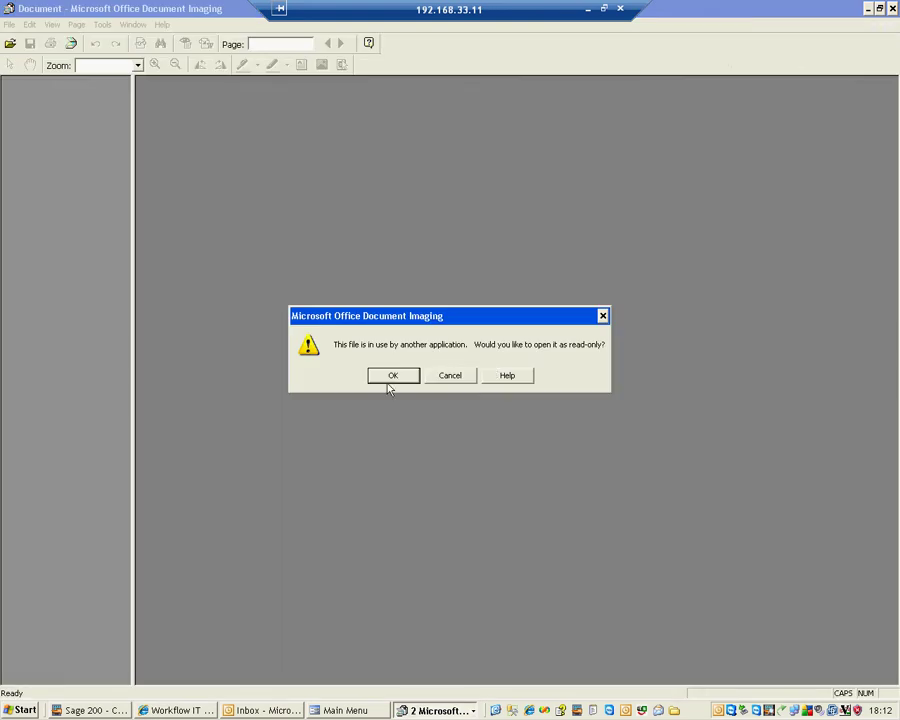
pyautogui.click(389, 377)
pyautogui.click(488, 237)
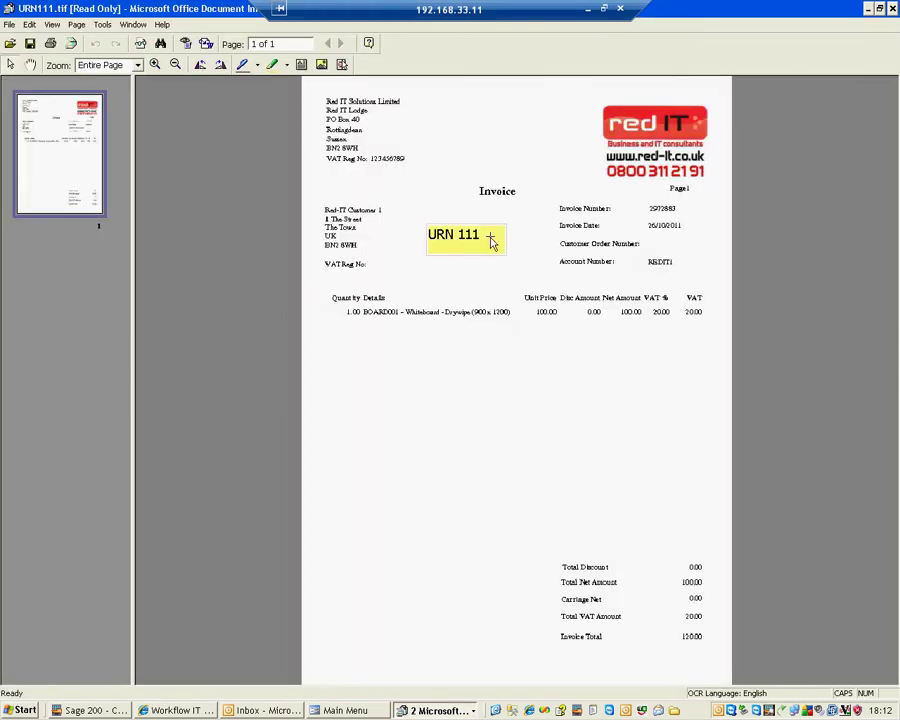
pyautogui.click(893, 9)
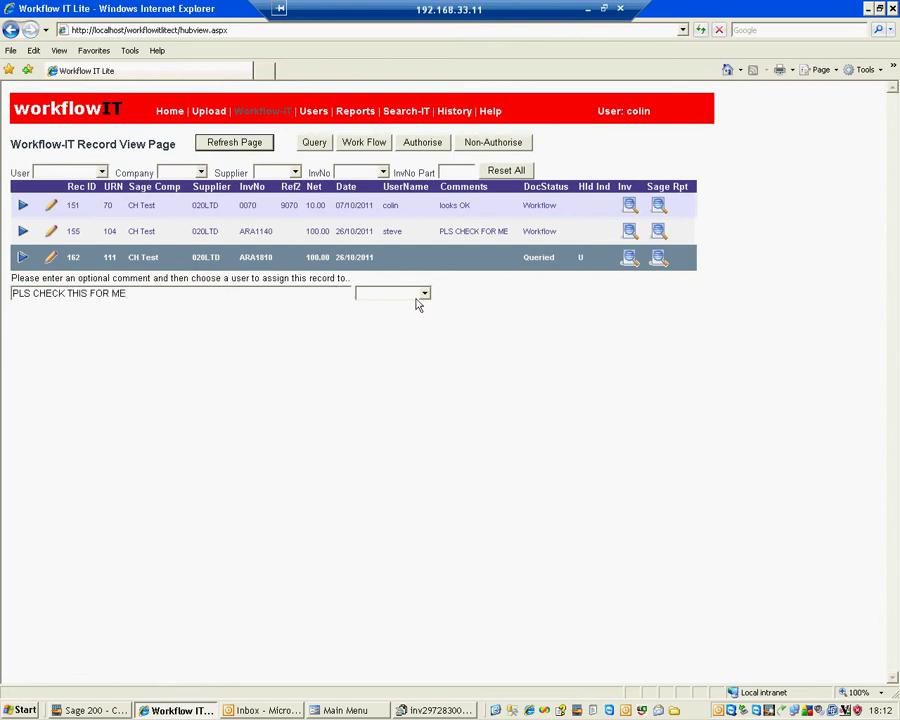
pyautogui.click(424, 294)
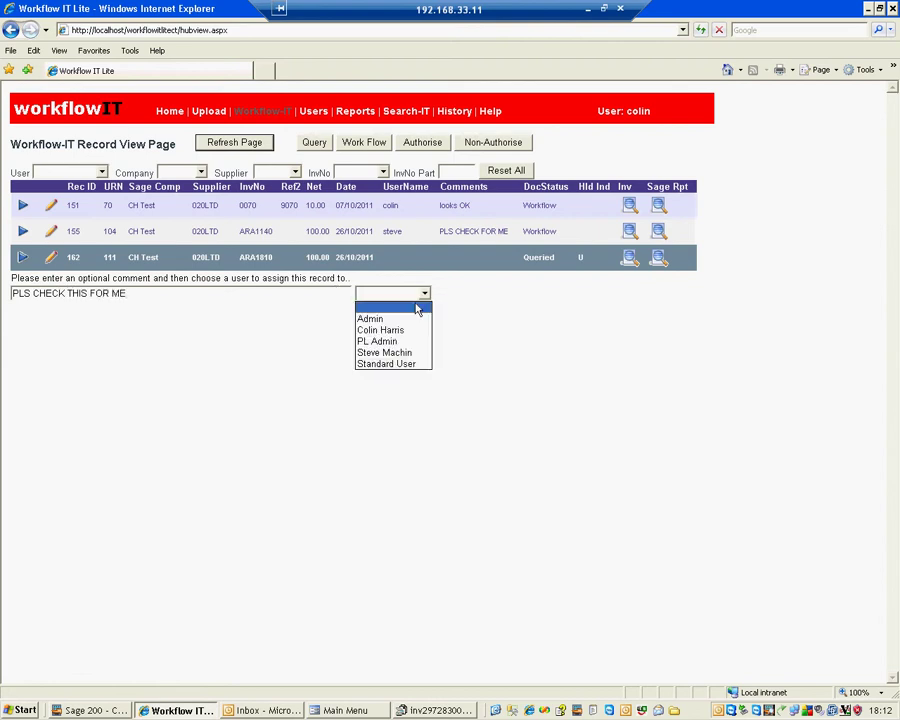
pyautogui.click(385, 352)
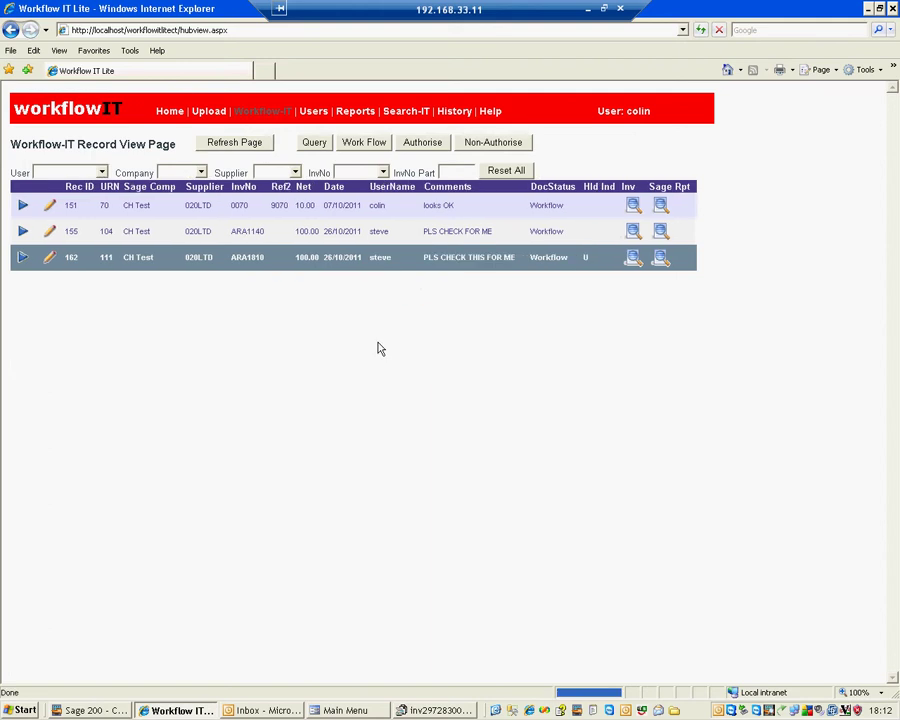
# Step: Open the notification email for invoice ARA1140, review its invoice number and value, view the linked URN104.tif image, and close both
pyautogui.click(658, 710)
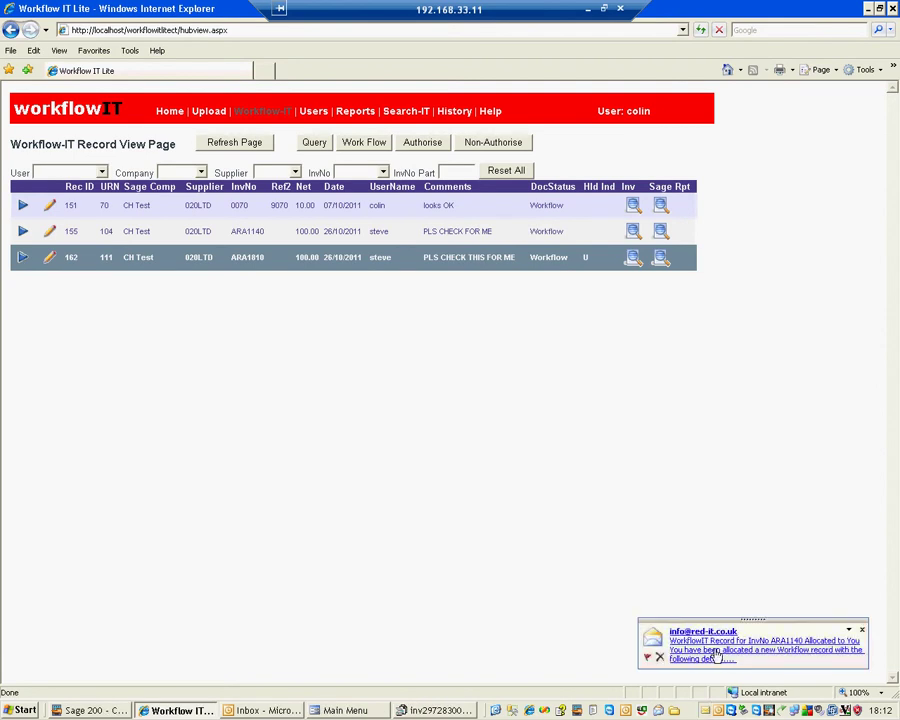
pyautogui.click(717, 658)
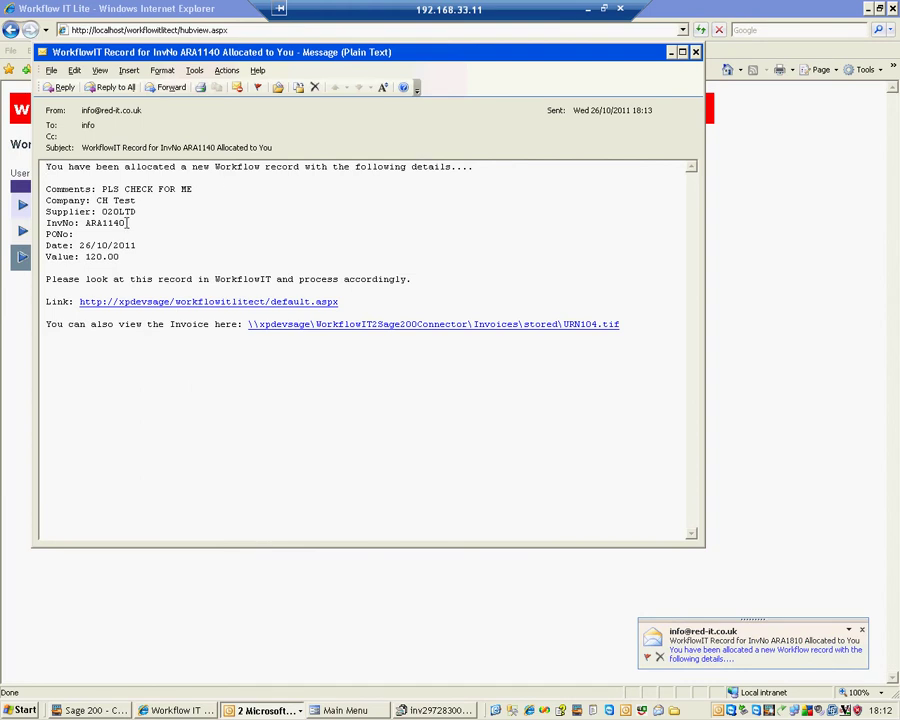
pyautogui.moveTo(127, 223); pyautogui.dragTo(90, 223)
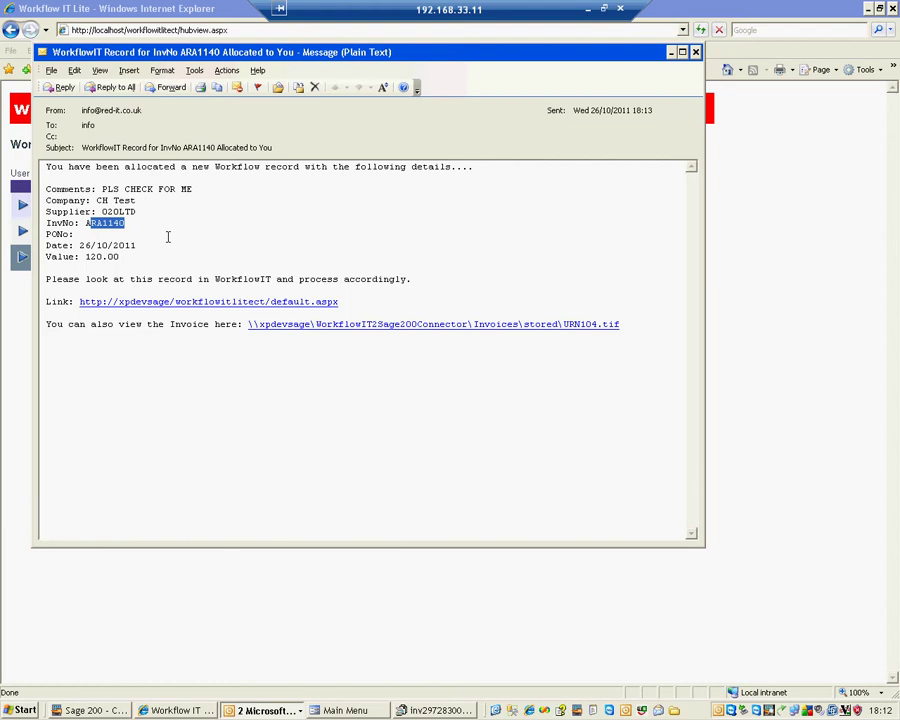
pyautogui.doubleClick(117, 256)
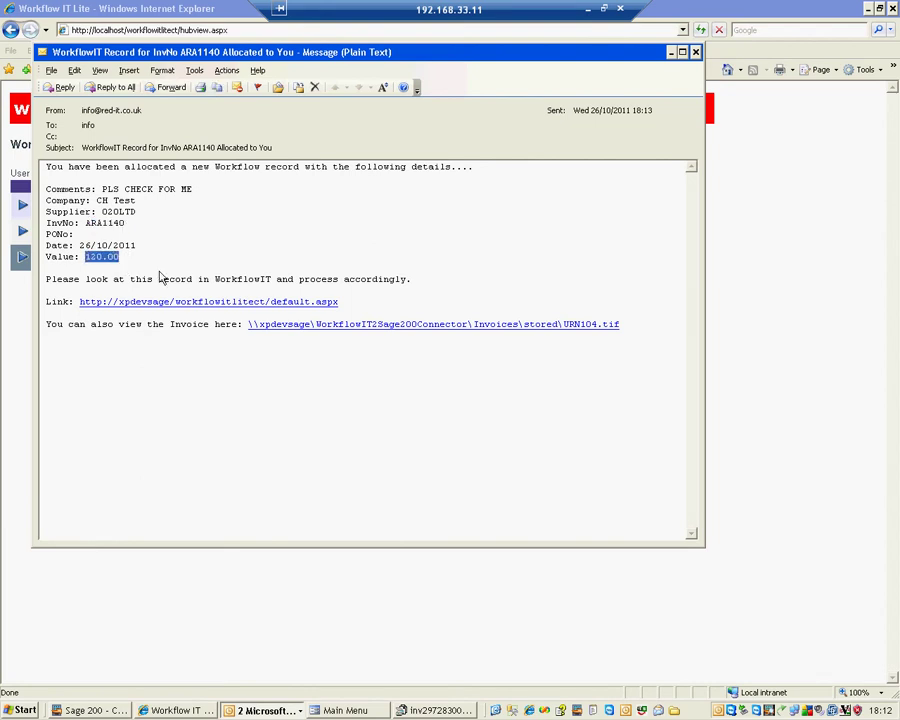
pyautogui.click(377, 328)
pyautogui.click(308, 338)
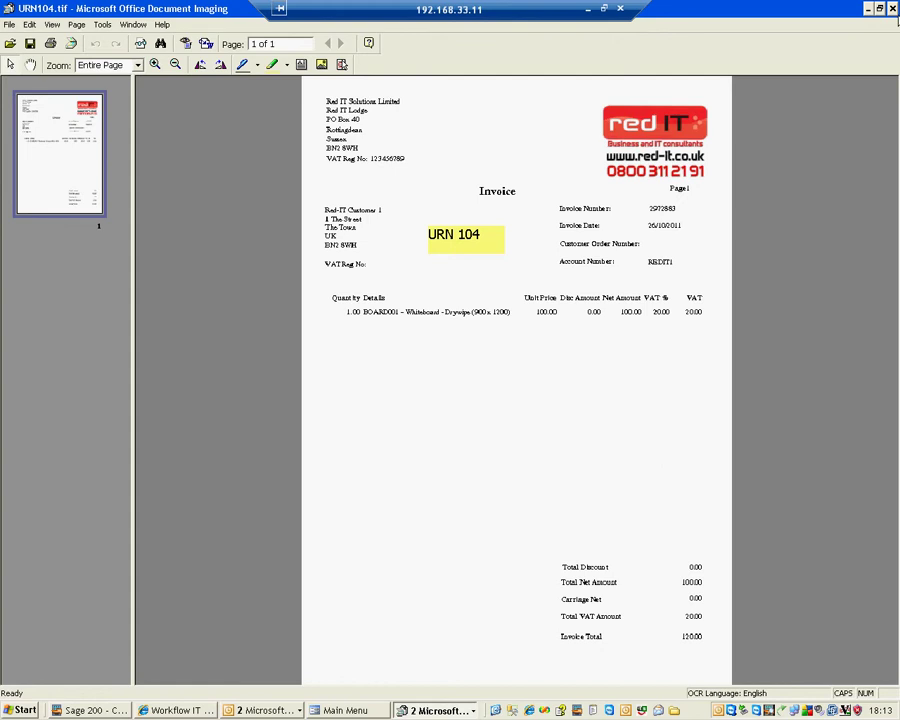
pyautogui.click(892, 8)
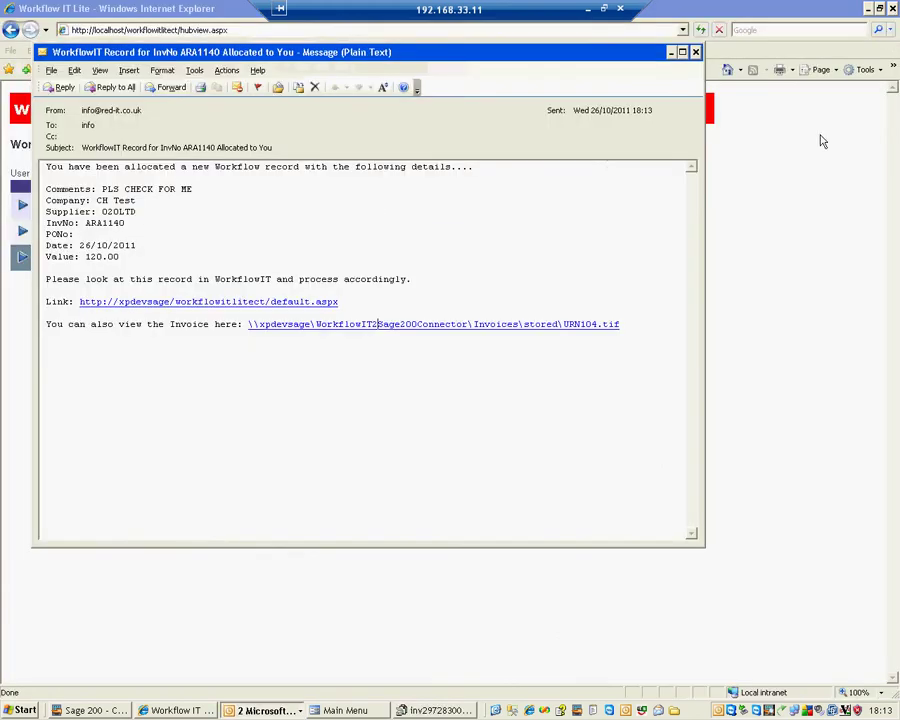
pyautogui.click(695, 52)
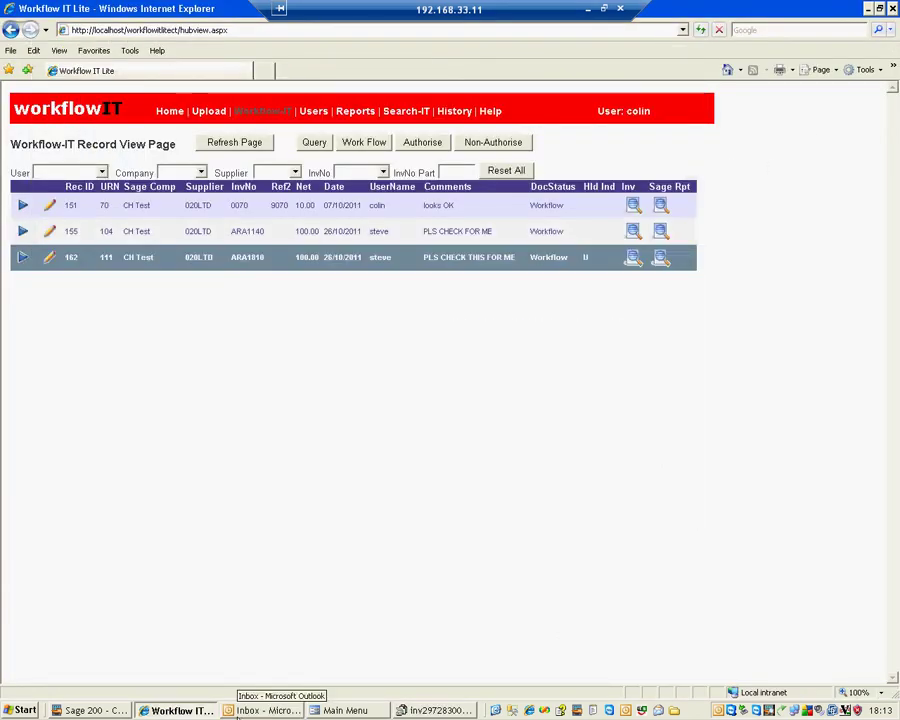
# Step: Switch to the Outlook inbox and open the allocation email for invoice ARA1810 to review its invoice number
pyautogui.click(237, 712)
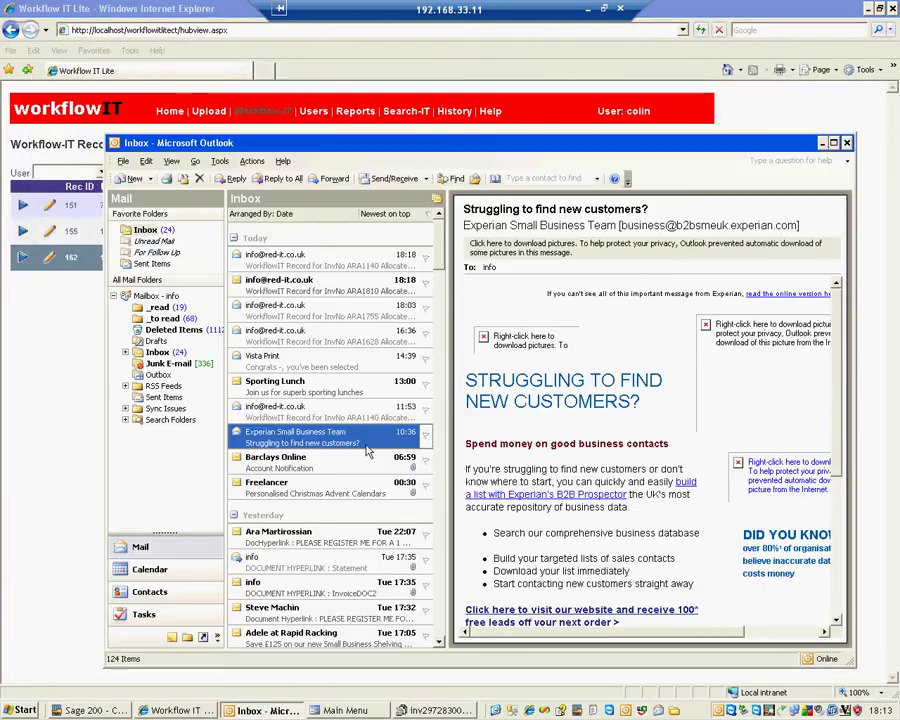
pyautogui.click(325, 259)
pyautogui.click(325, 286)
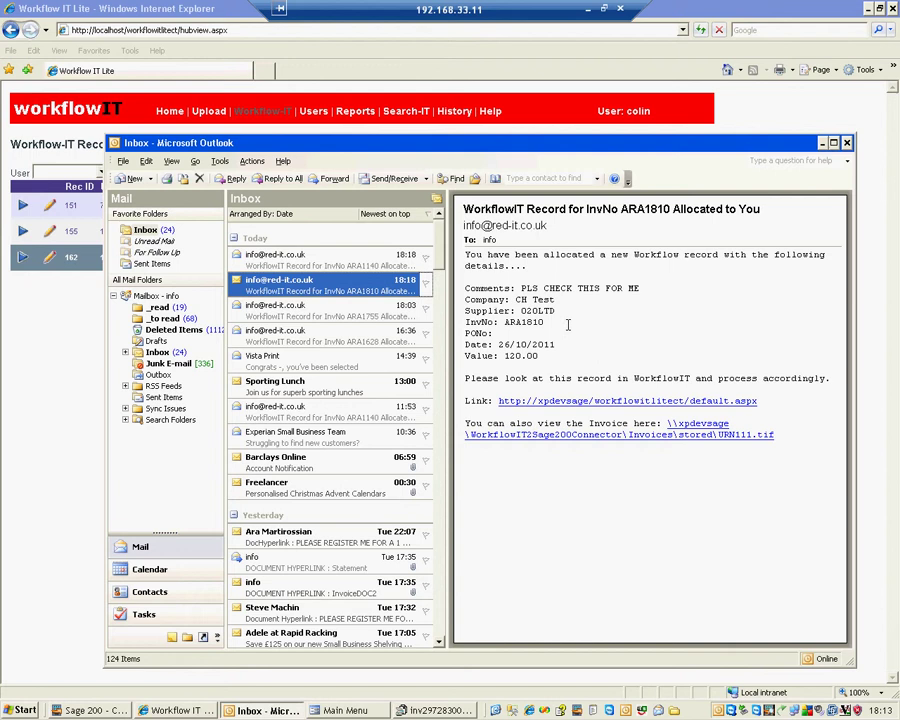
pyautogui.moveTo(545, 323); pyautogui.dragTo(513, 321)
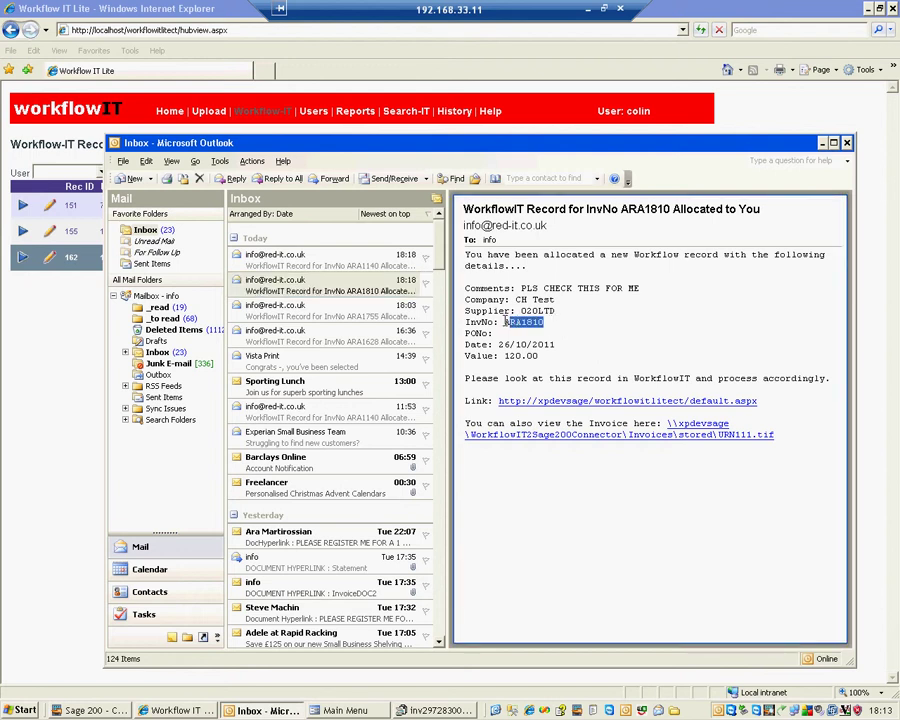
# Step: View the email's linked invoice image URN111.tif as read-only, close it, and return to Workflow IT Lite in Internet Explorer
pyautogui.click(618, 440)
pyautogui.click(410, 444)
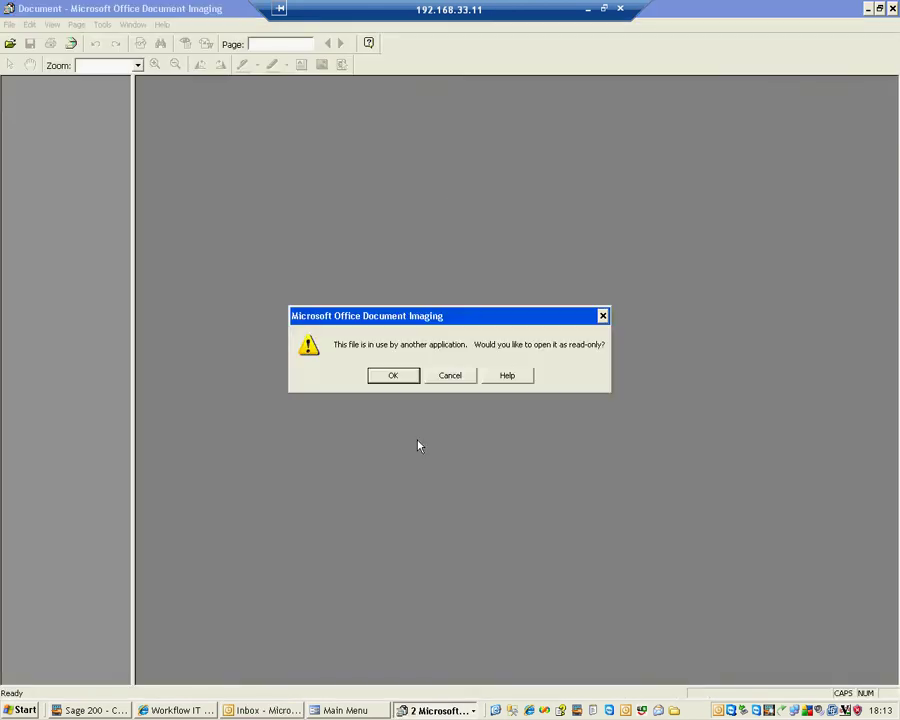
pyautogui.click(397, 377)
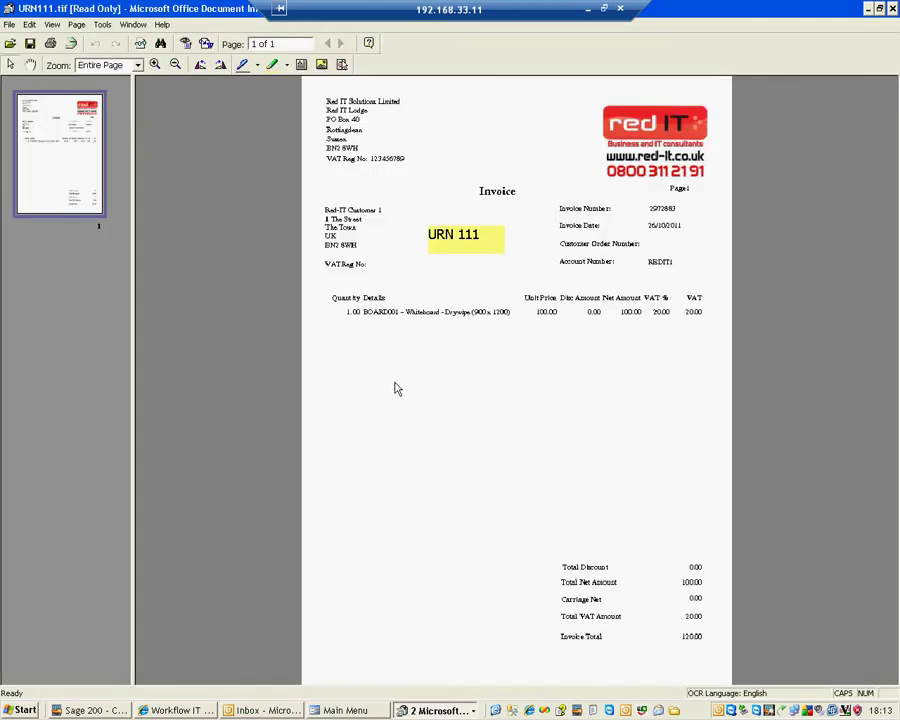
pyautogui.click(458, 250)
pyautogui.click(893, 8)
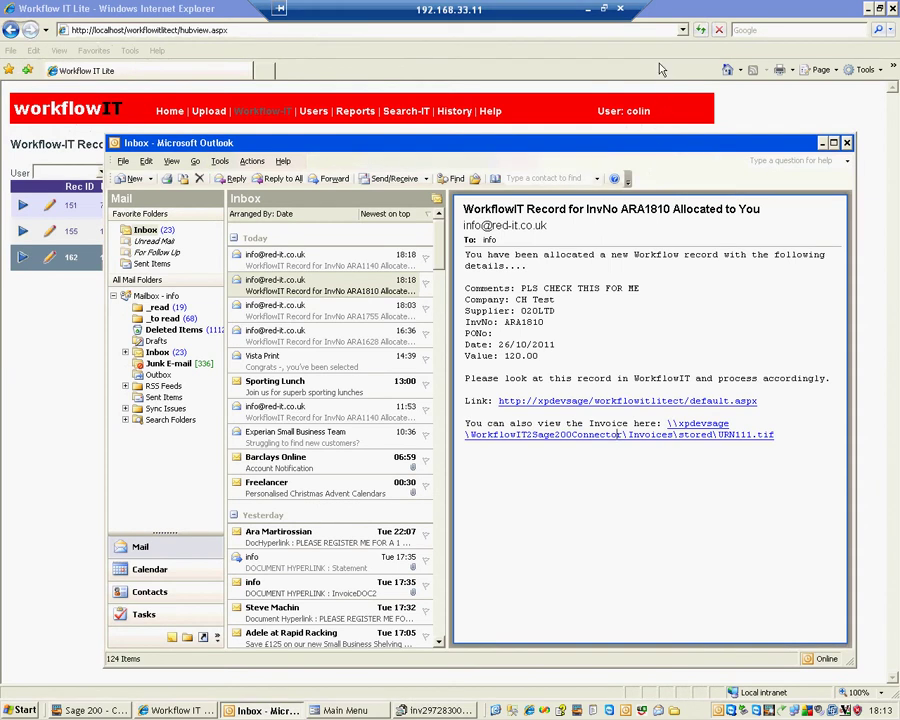
pyautogui.click(704, 8)
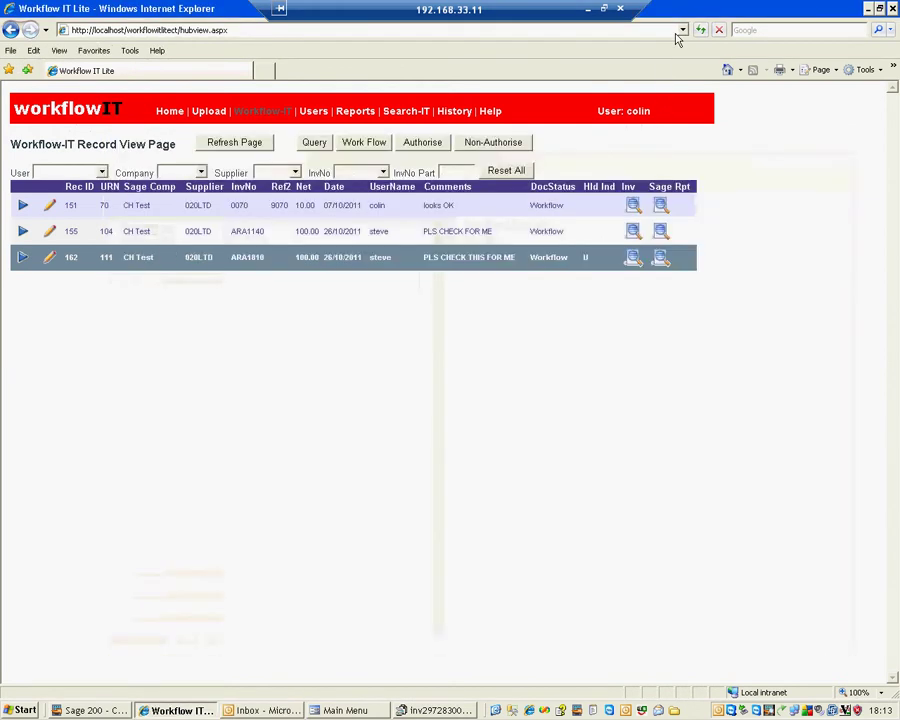
# Step: Filter the record list to the user assigned to invoice ARA1810, and open the URN 111 record for authorisation
pyautogui.click(102, 173)
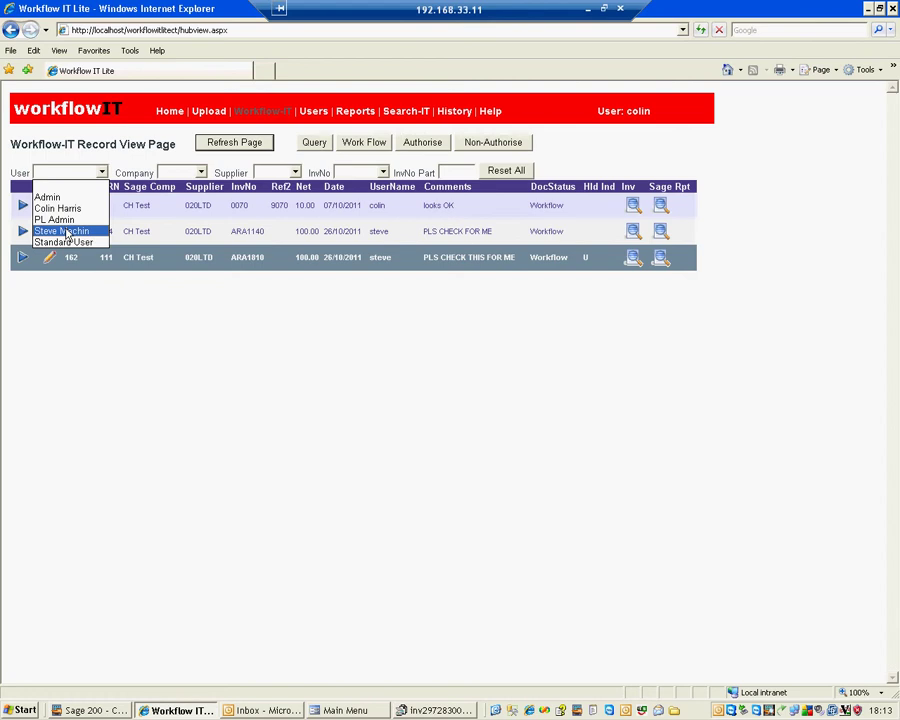
pyautogui.click(68, 232)
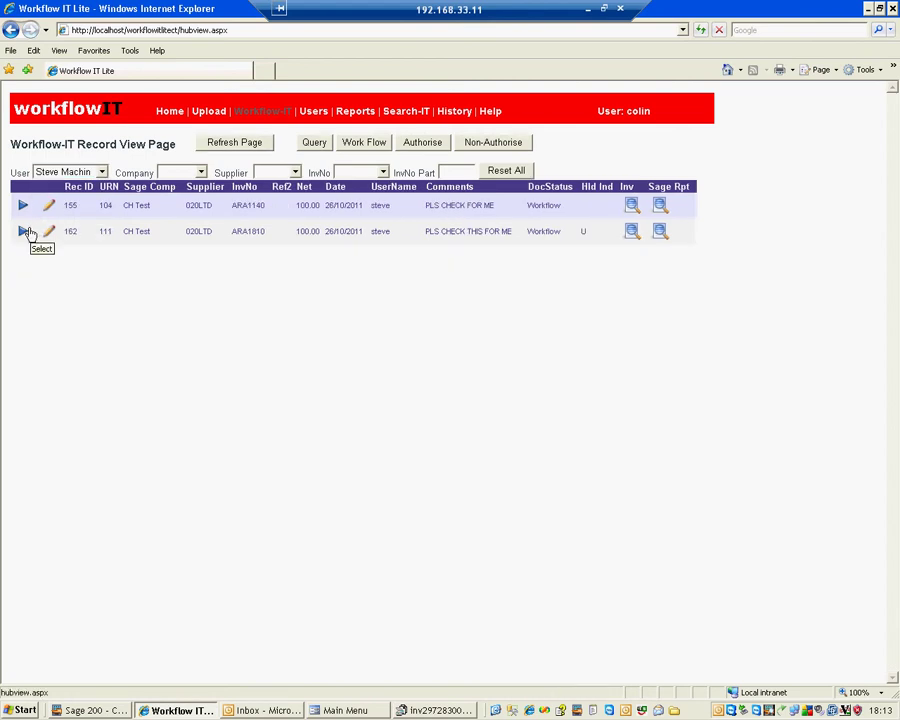
pyautogui.click(25, 231)
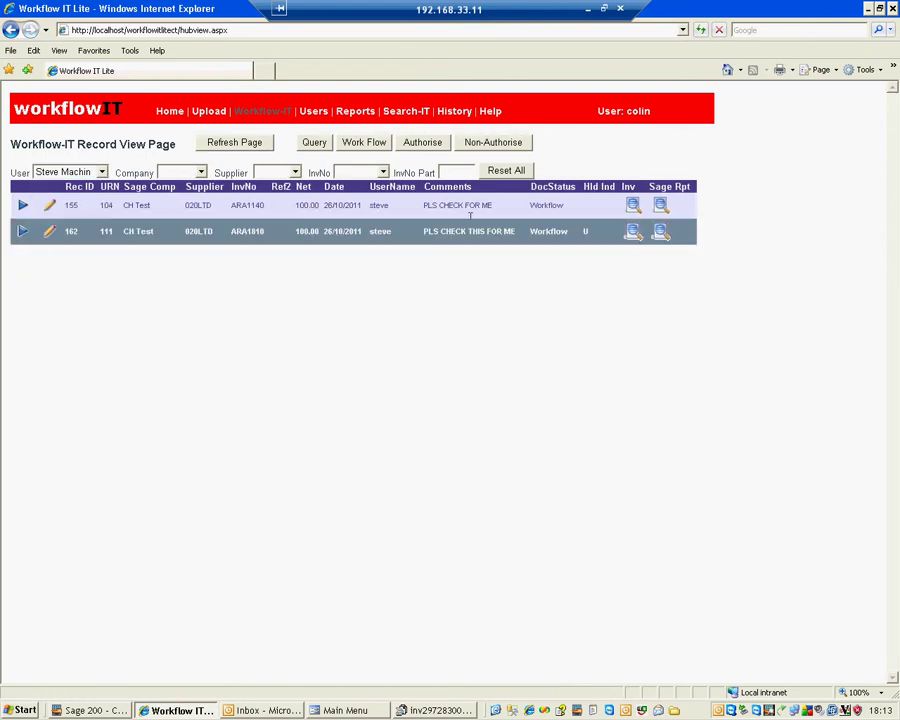
pyautogui.click(426, 145)
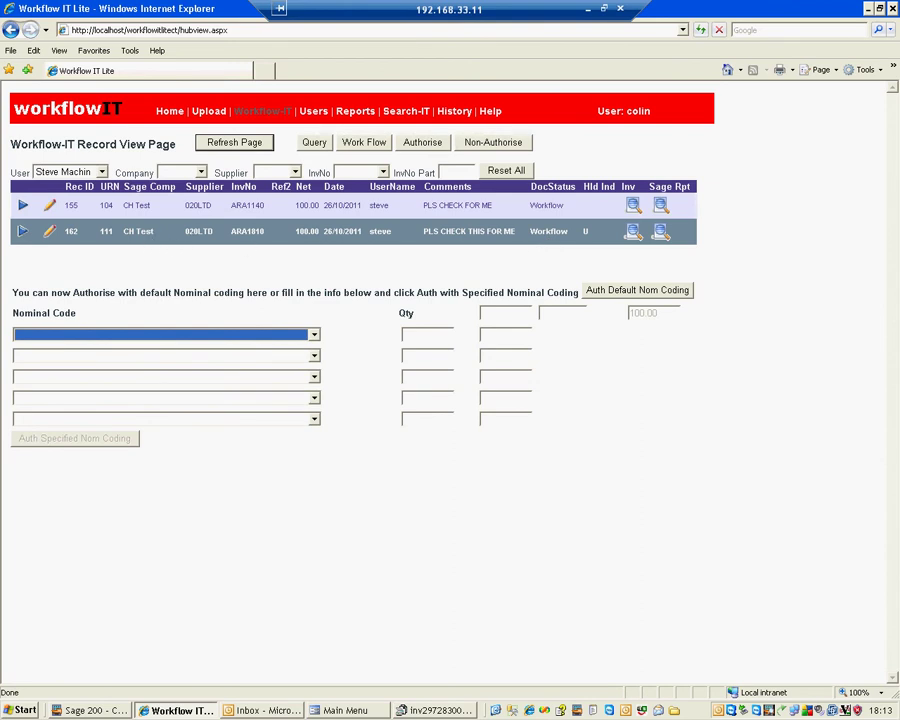
# Step: Authorise the record with specified nominal coding, 70 to 0007 Milton Keynes acquisition cost and 30 to 0008 Prince Charles pic, and refresh the list
pyautogui.click(315, 337)
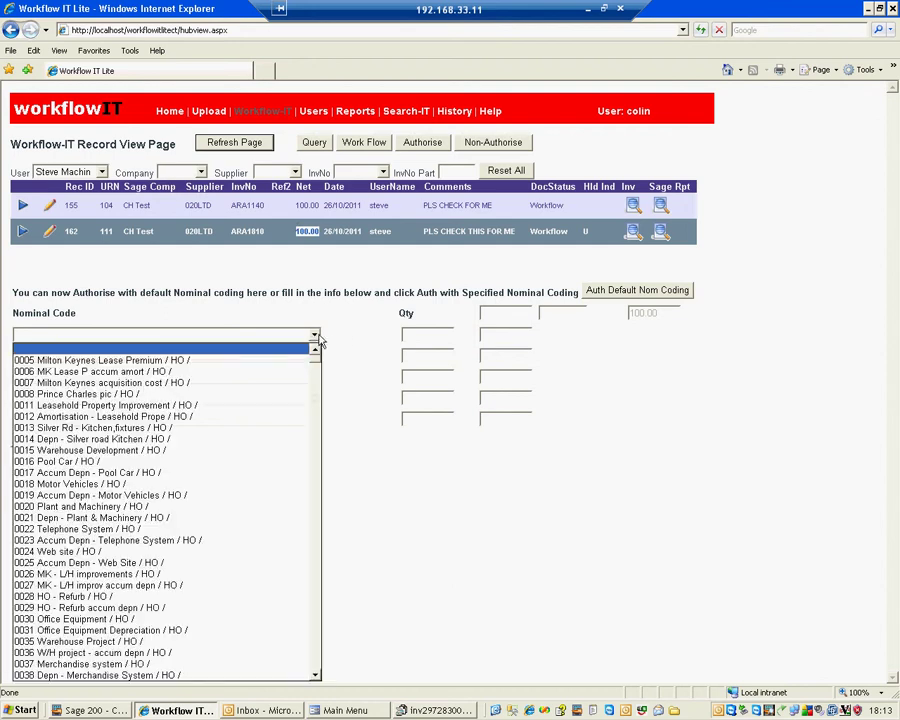
pyautogui.click(168, 392)
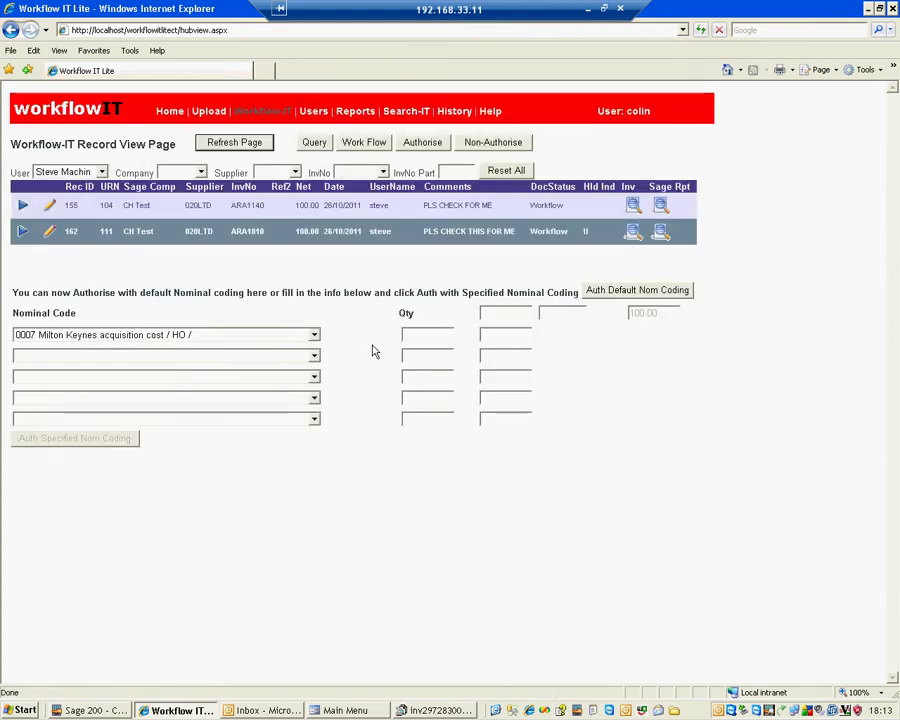
pyautogui.write('70')
pyautogui.click(312, 355)
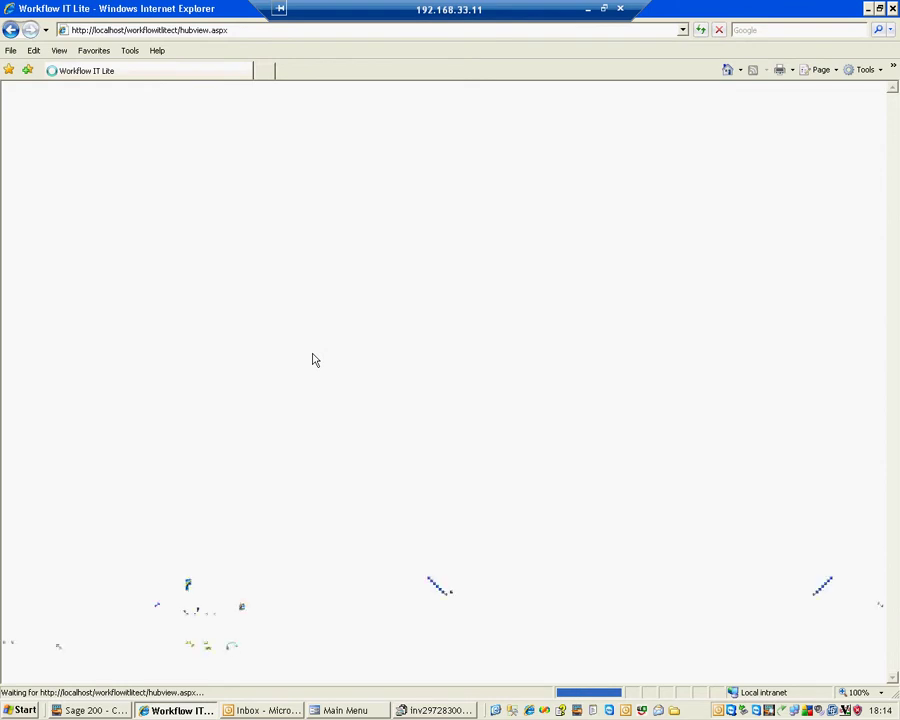
pyautogui.click(313, 358)
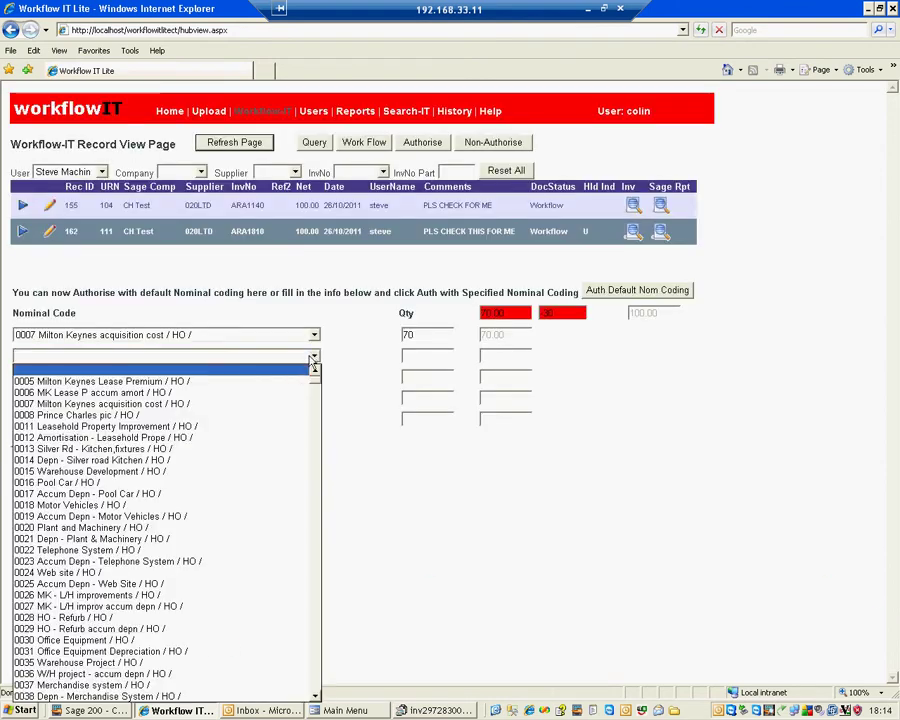
pyautogui.click(170, 414)
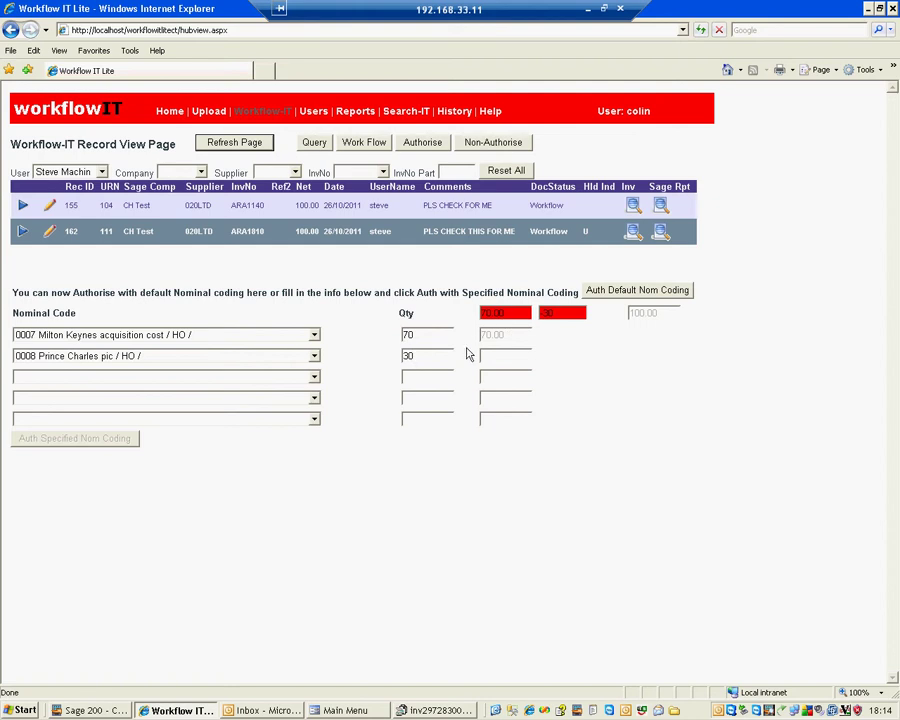
pyautogui.press('Tab')
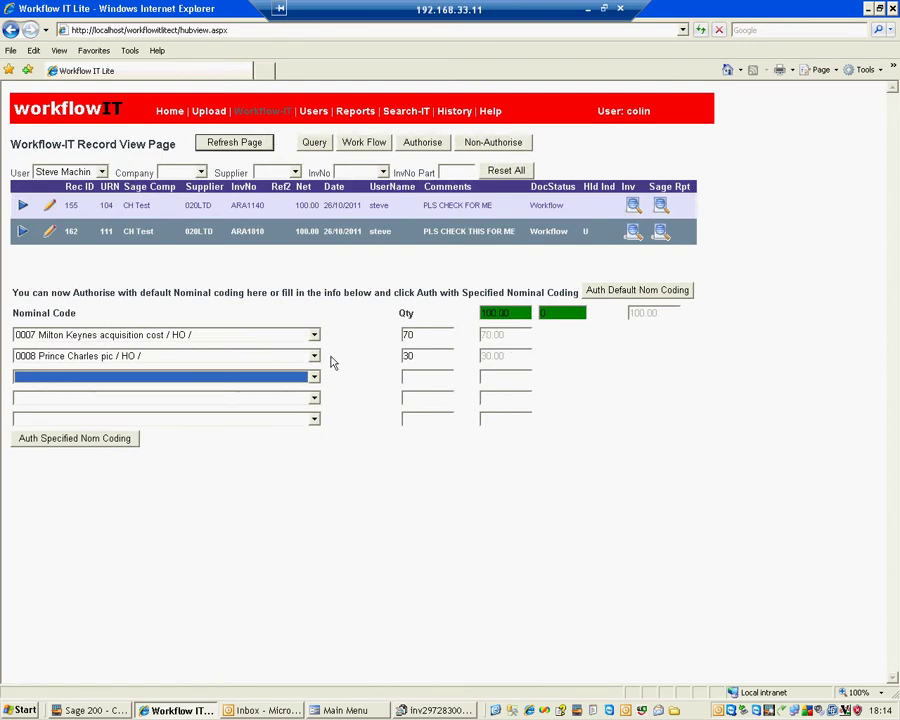
pyautogui.click(78, 440)
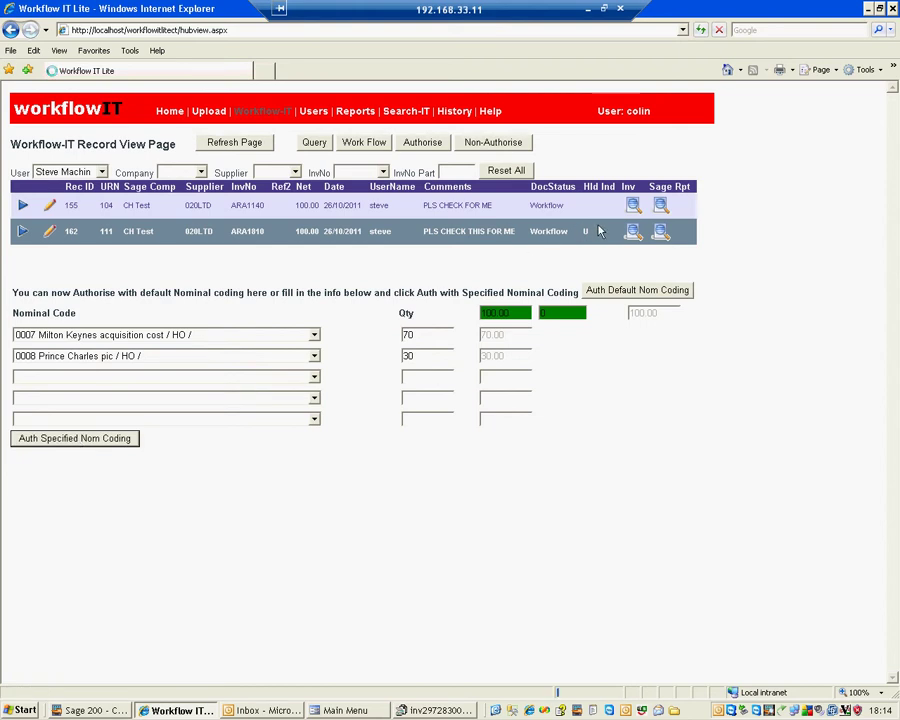
pyautogui.click(234, 142)
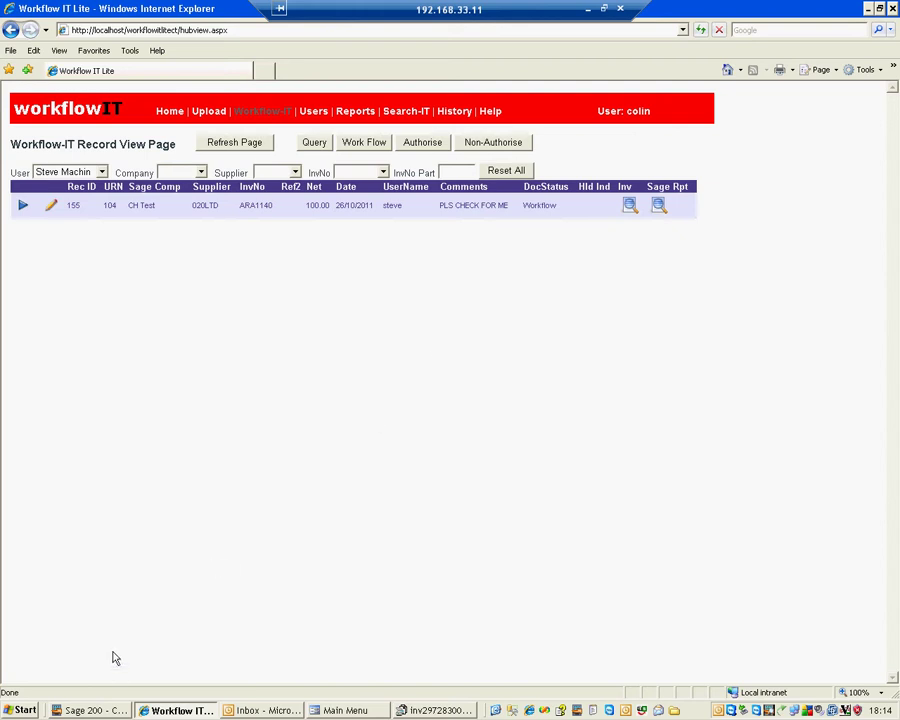
# Step: Switch to Sage 200 and open the transaction enquiry for supplier 020 Limited
pyautogui.click(95, 710)
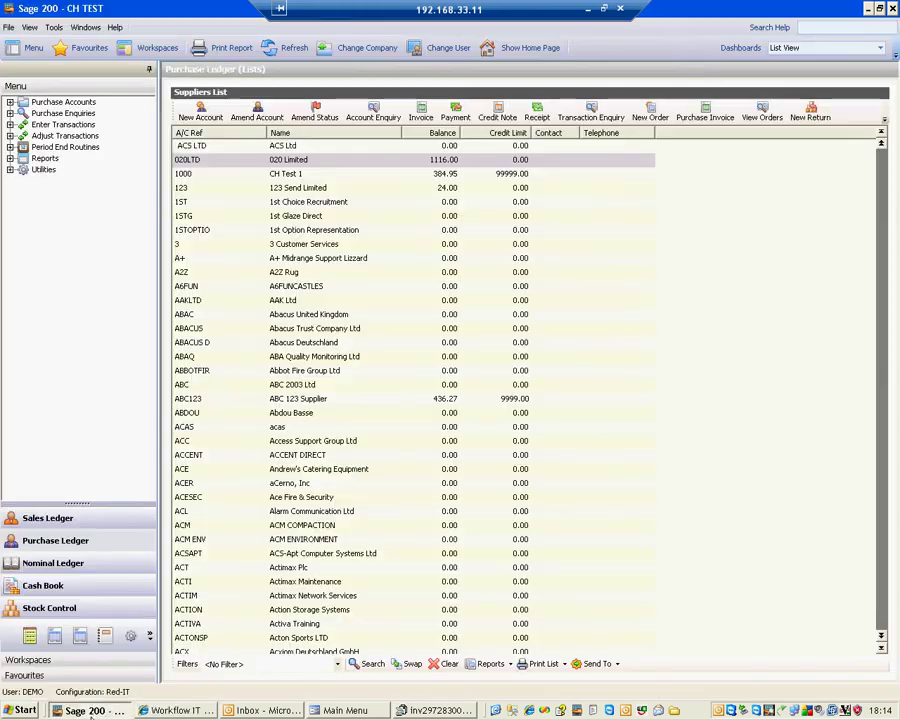
pyautogui.click(249, 162)
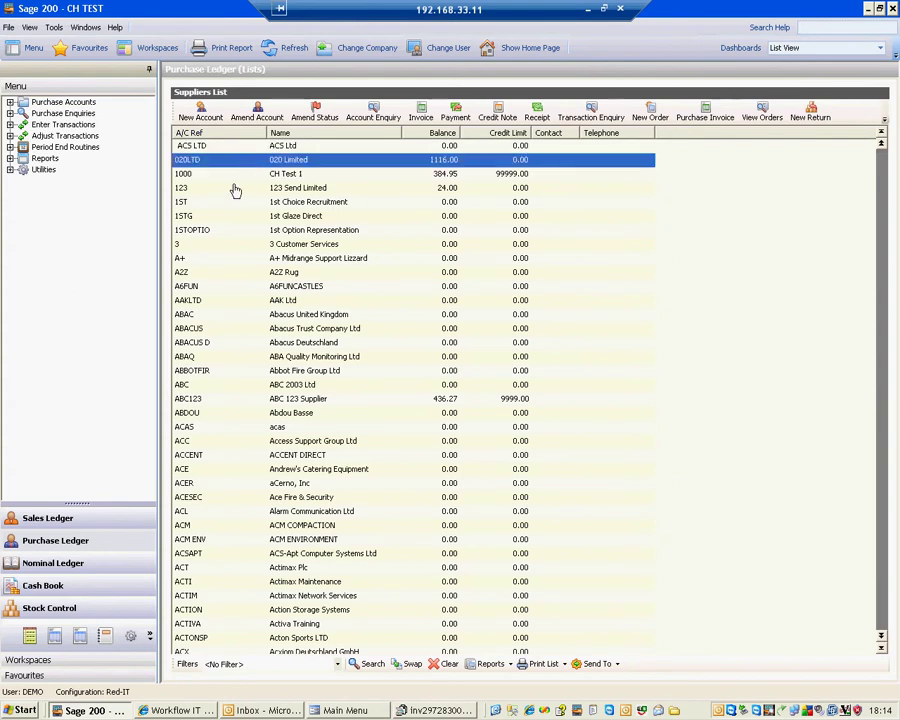
pyautogui.click(580, 110)
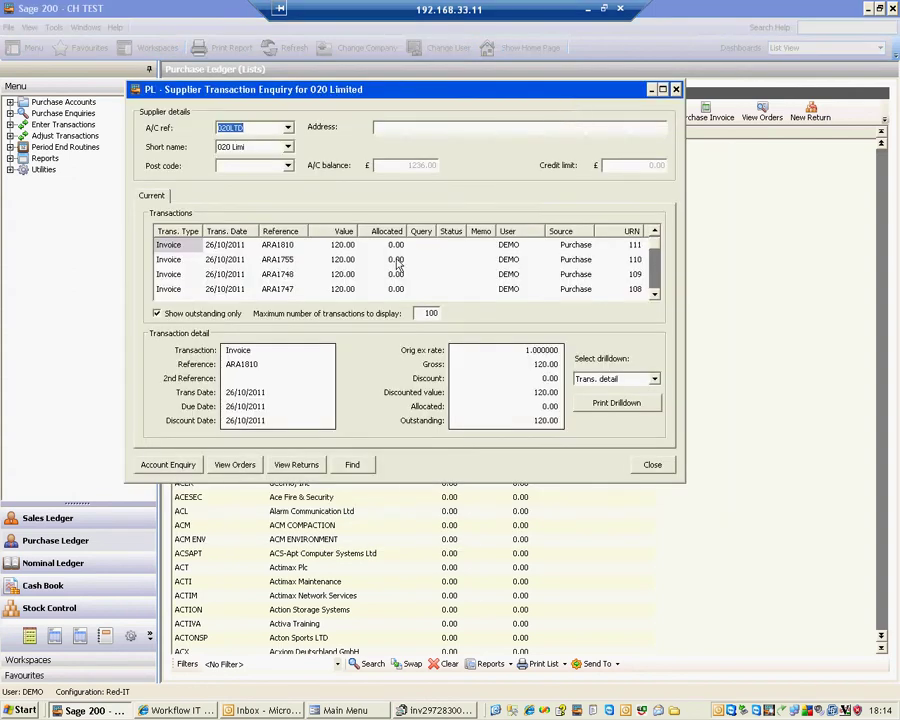
# Step: Examine the nominal drilldown of invoice ARA1810, including its 0007 and 0008 posting lines, and close the enquiry
pyautogui.click(167, 248)
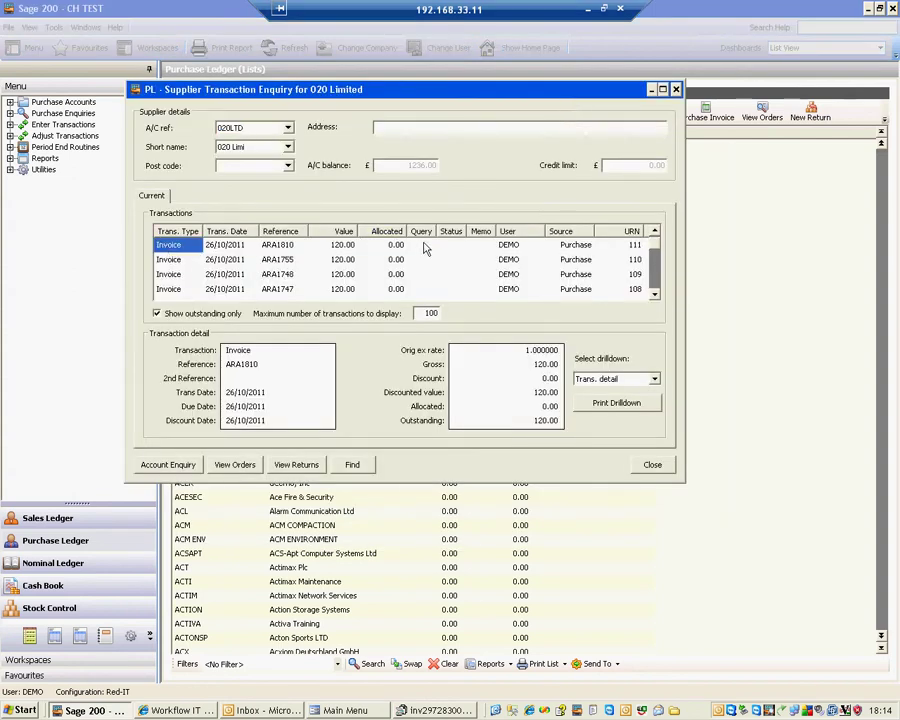
pyautogui.click(654, 379)
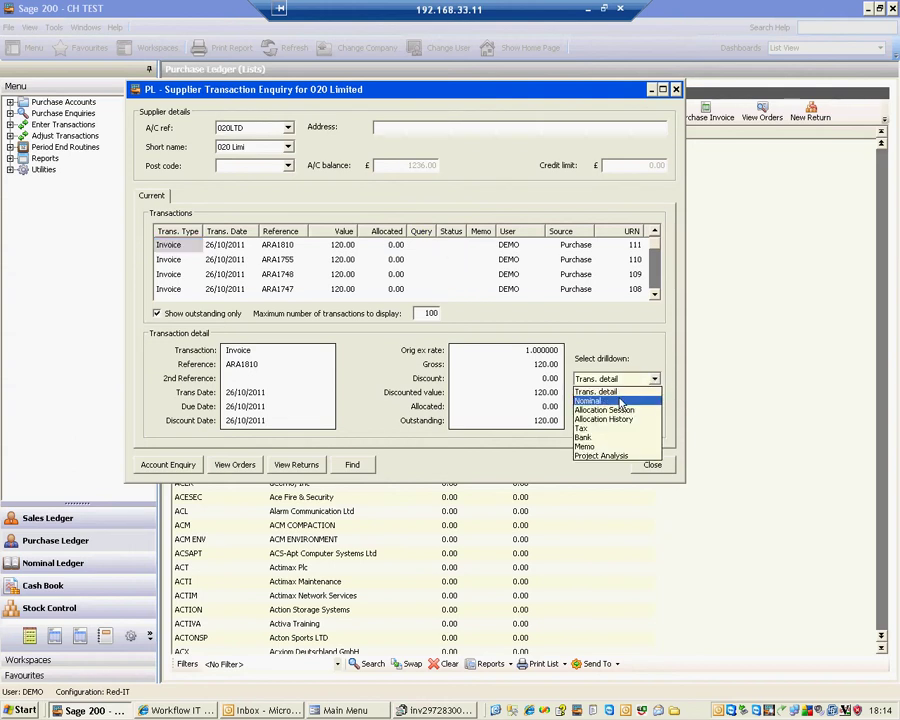
pyautogui.click(621, 404)
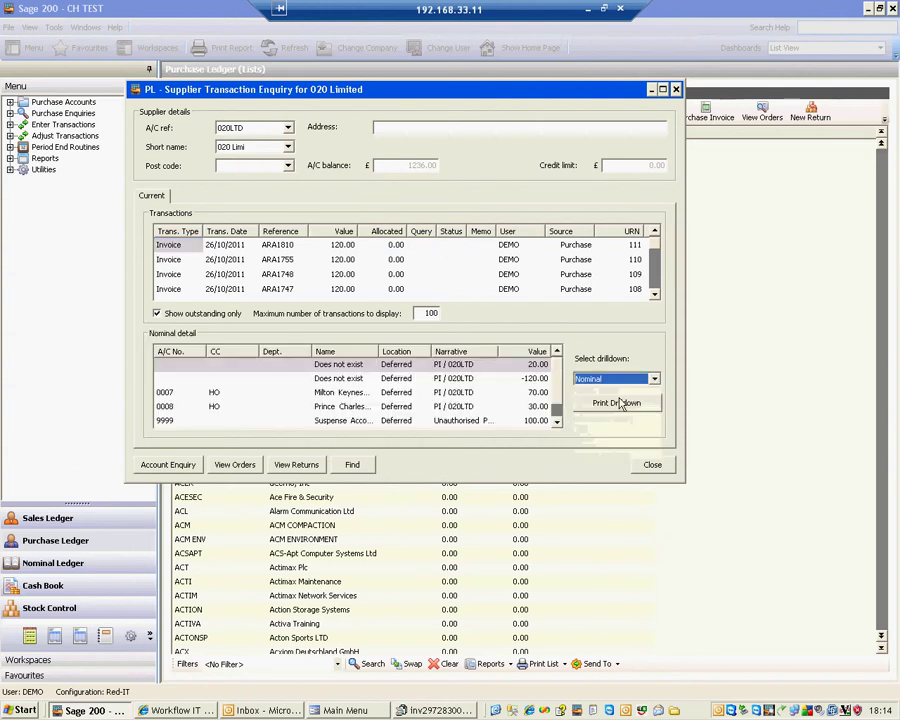
pyautogui.click(557, 419)
pyautogui.click(557, 419)
pyautogui.click(366, 366)
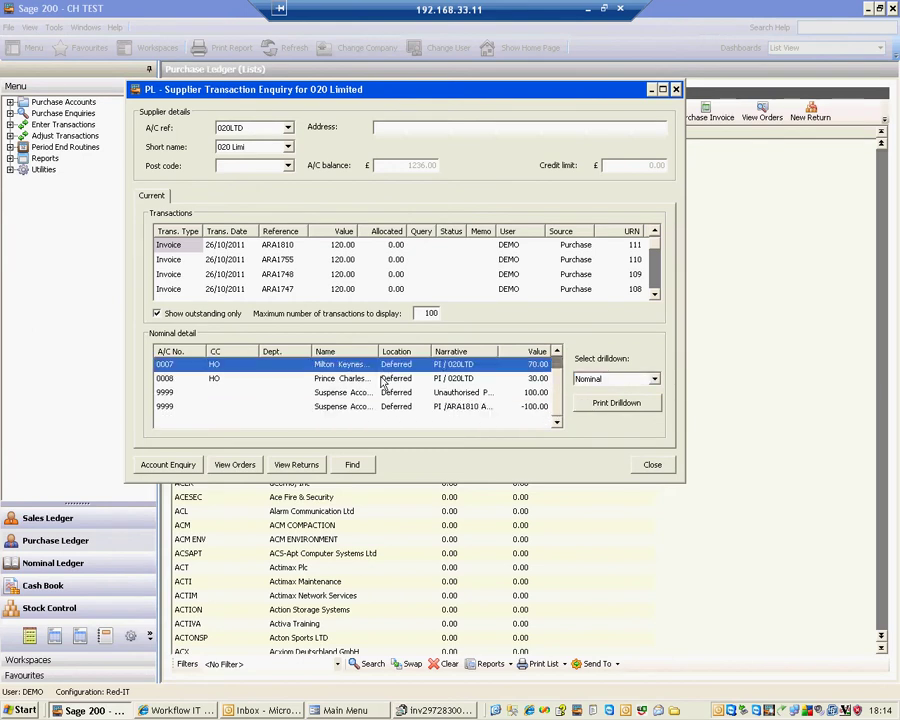
pyautogui.click(382, 380)
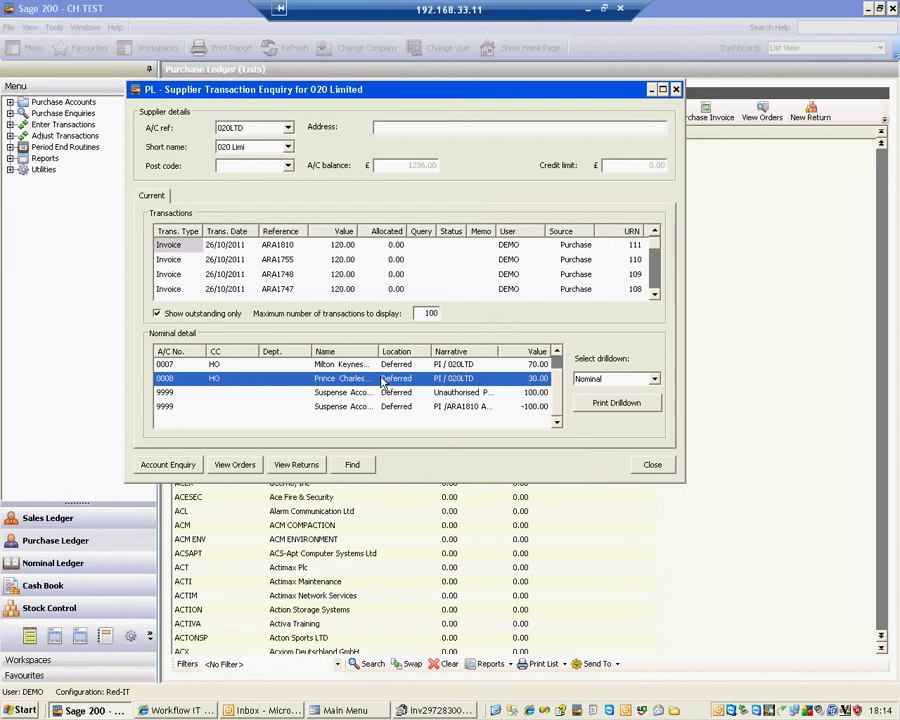
pyautogui.click(382, 368)
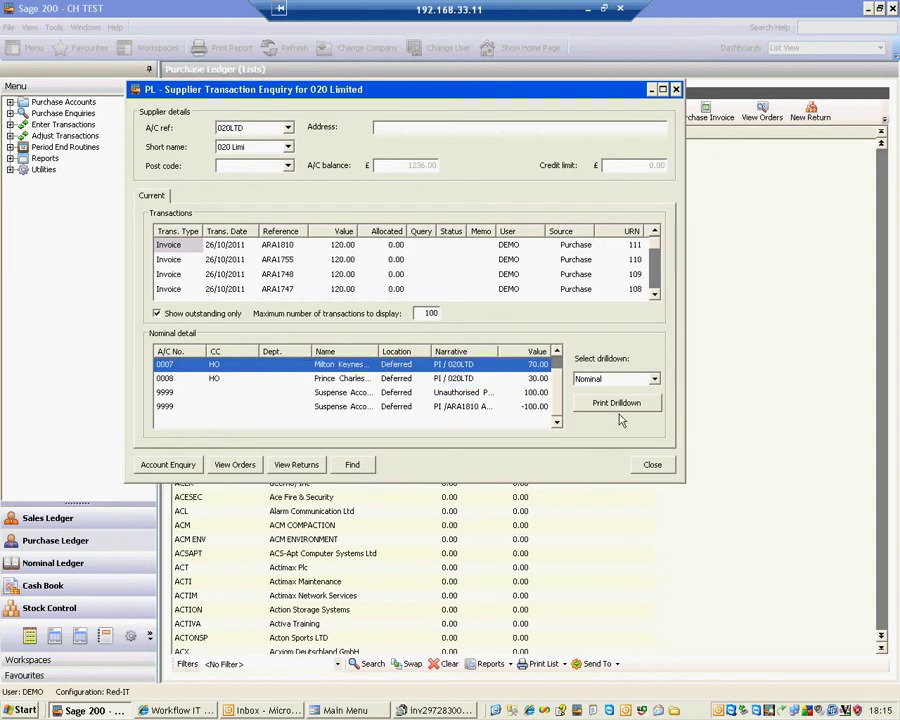
pyautogui.click(652, 467)
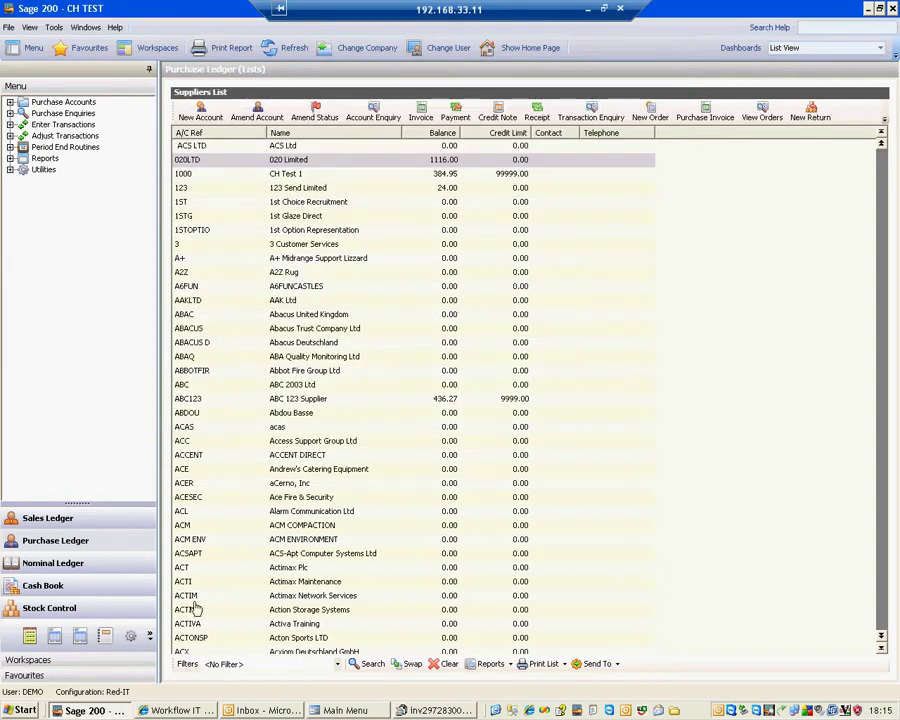
# Step: Switch to Workflow IT Lite, sort the Search-IT list of all records by descending URN, and select the URN 111 record
pyautogui.click(178, 709)
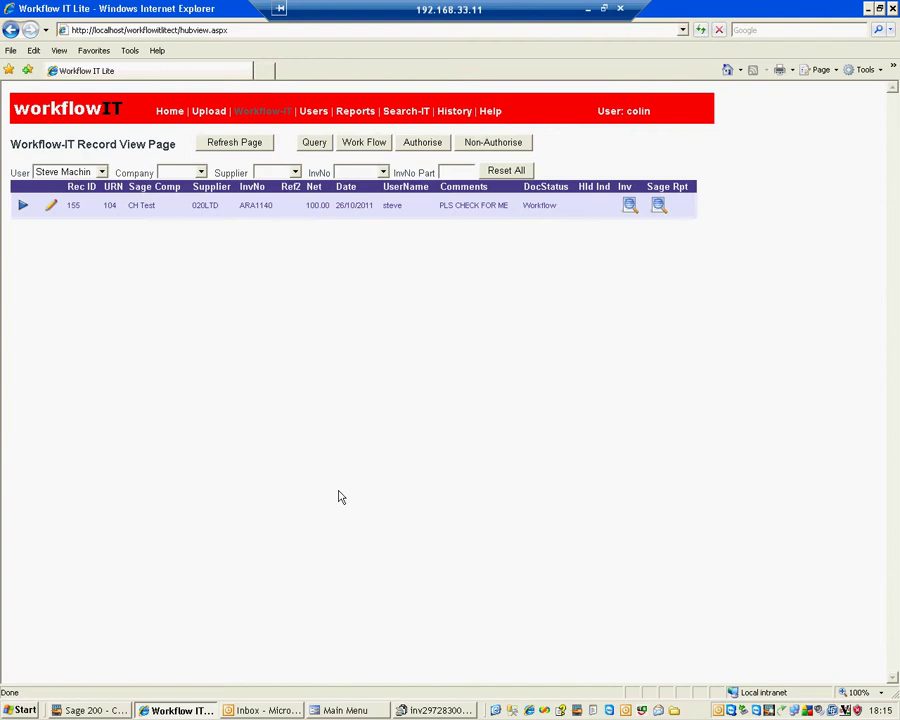
pyautogui.click(398, 112)
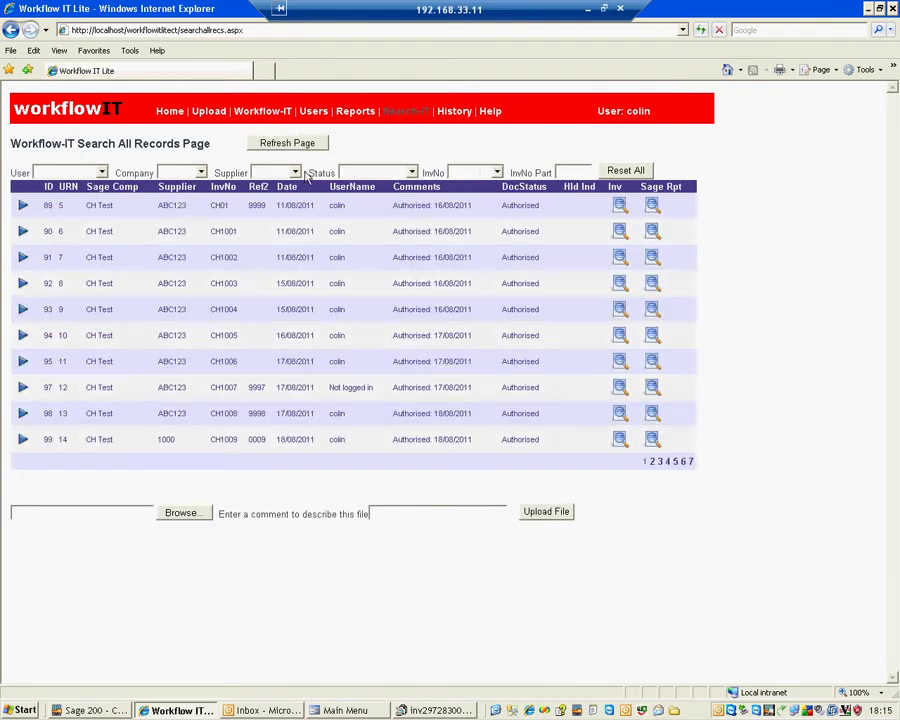
pyautogui.click(66, 187)
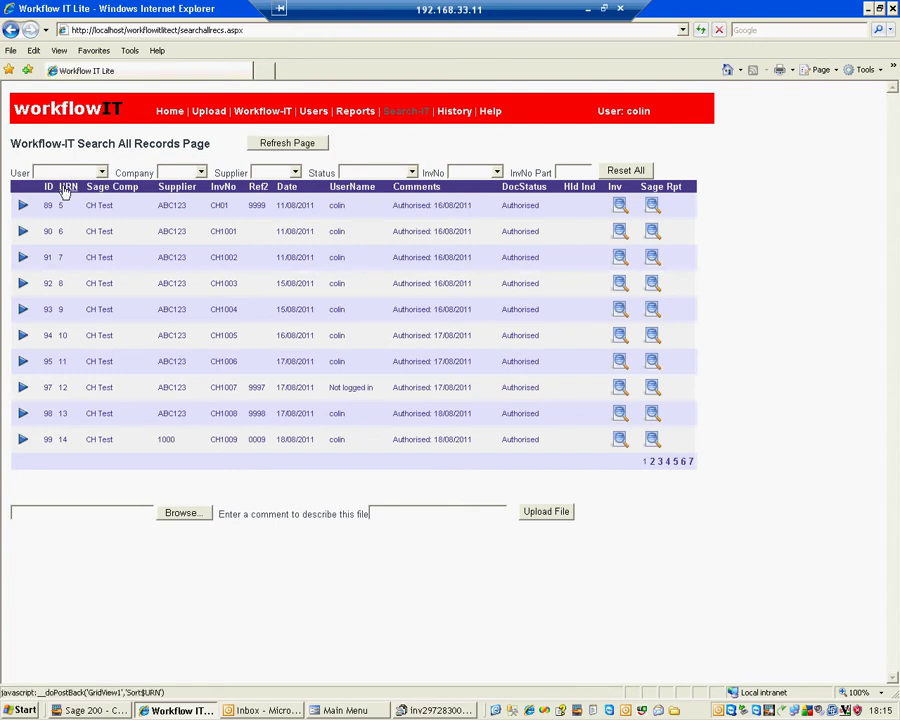
pyautogui.click(66, 187)
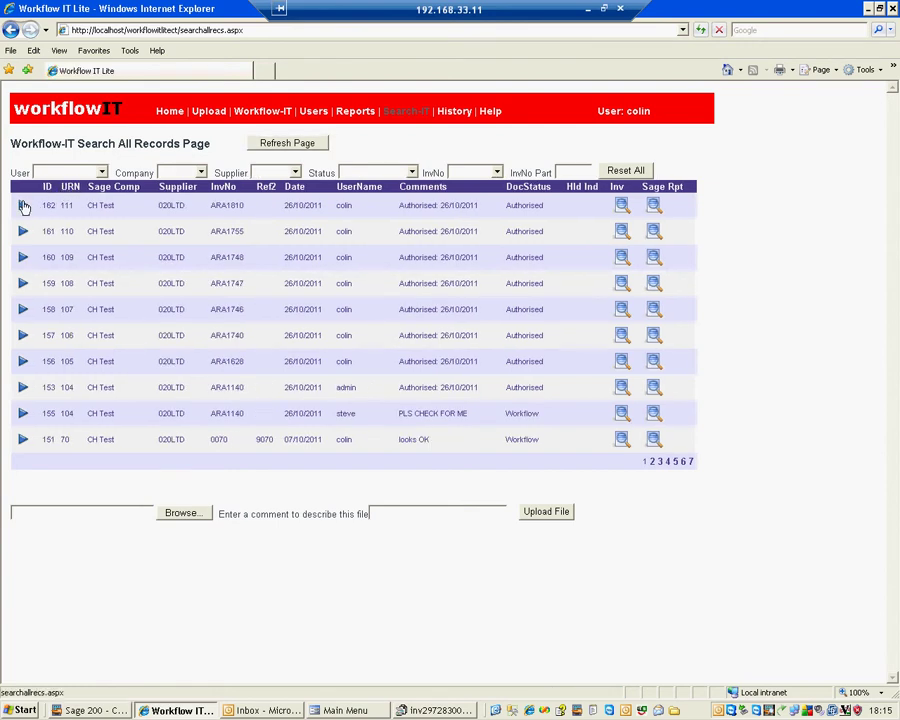
pyautogui.click(24, 205)
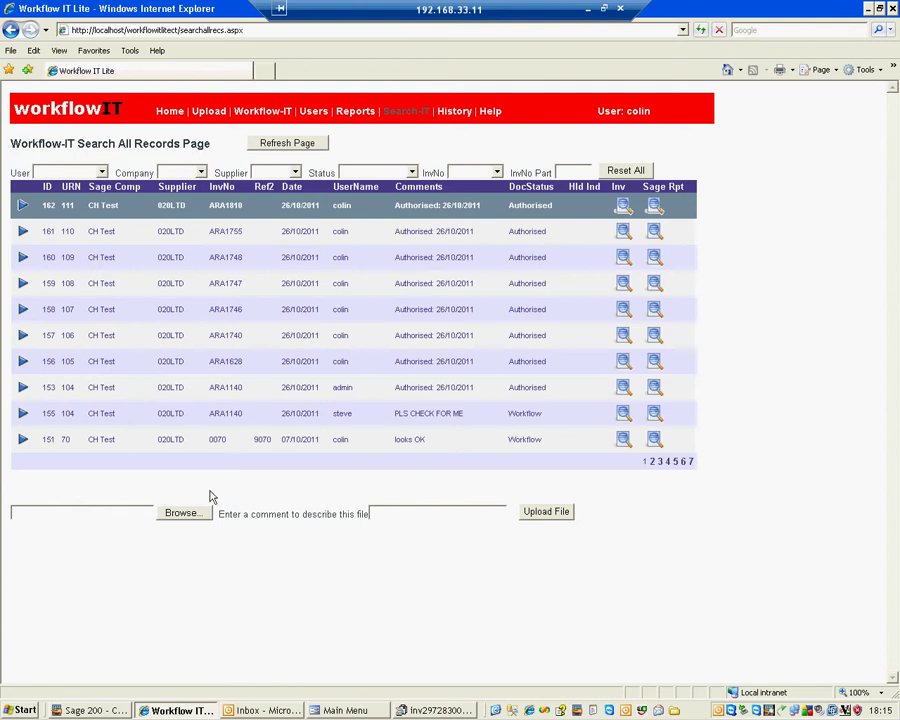
# Step: Upload CONTRACT.doc from the Desktop to the URN 111 record with the comment "Contract"
pyautogui.click(183, 513)
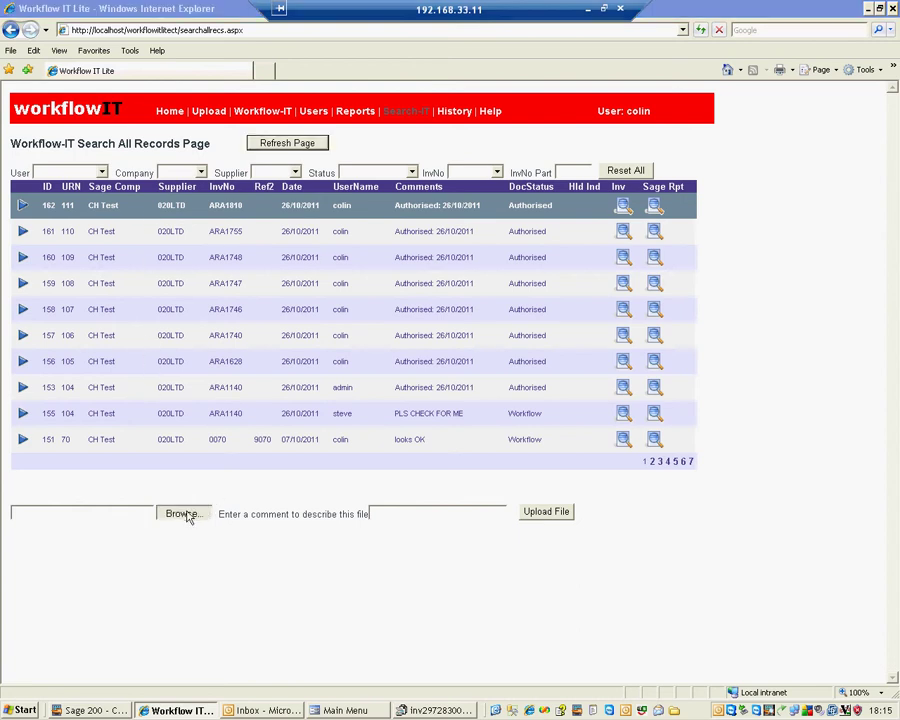
pyautogui.click(125, 218)
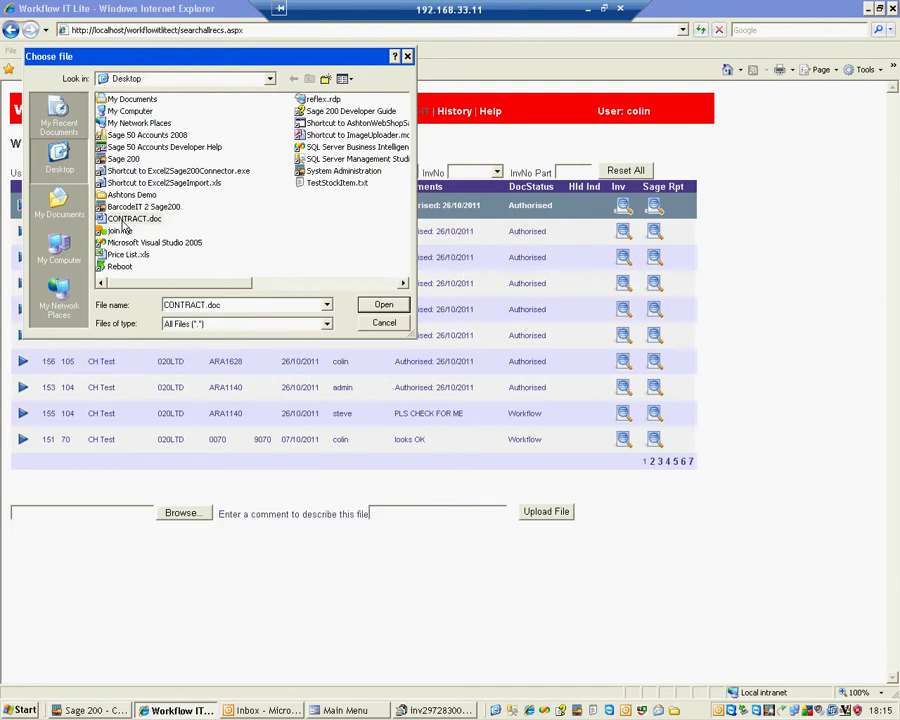
pyautogui.click(381, 304)
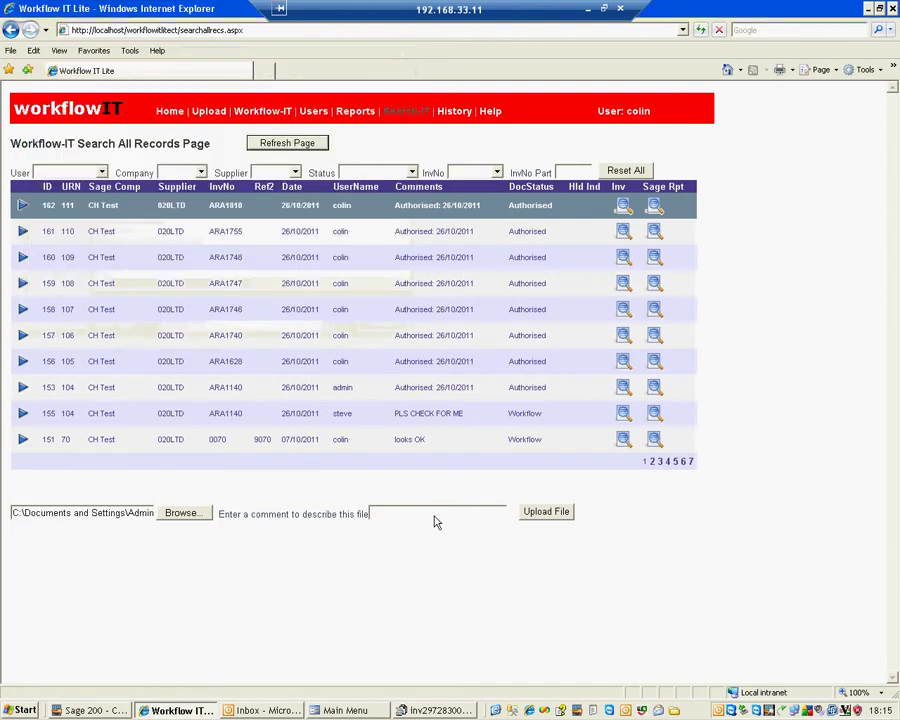
pyautogui.write('cONTRAC')
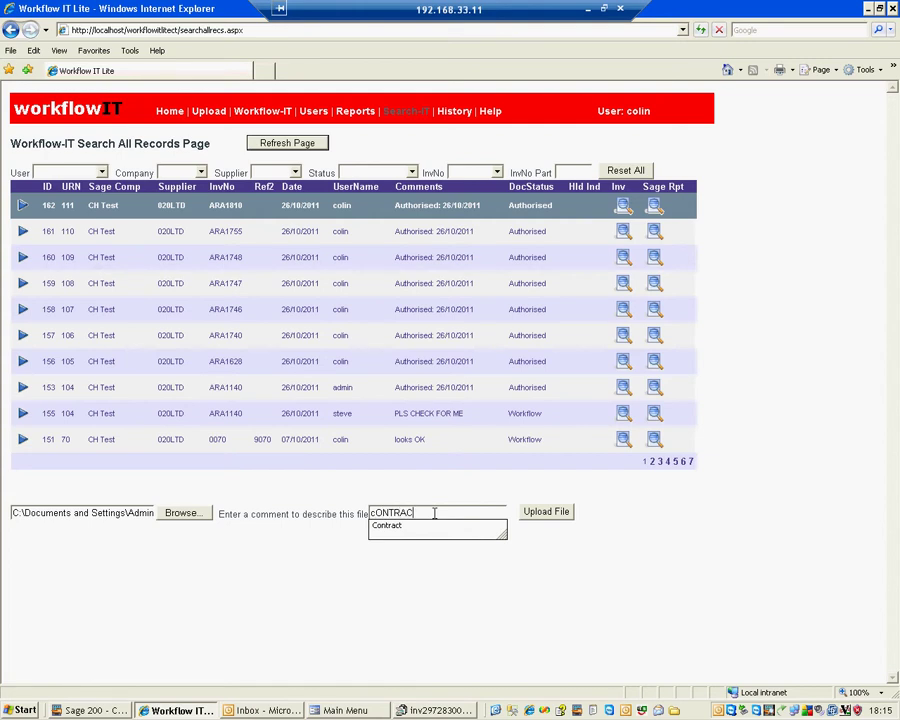
pyautogui.press('BackSpace')
pyautogui.press('BackSpace')
pyautogui.press('BackSpace')
pyautogui.press('BackSpace')
pyautogui.press('BackSpace')
pyautogui.press('BackSpace')
pyautogui.press('BackSpace')
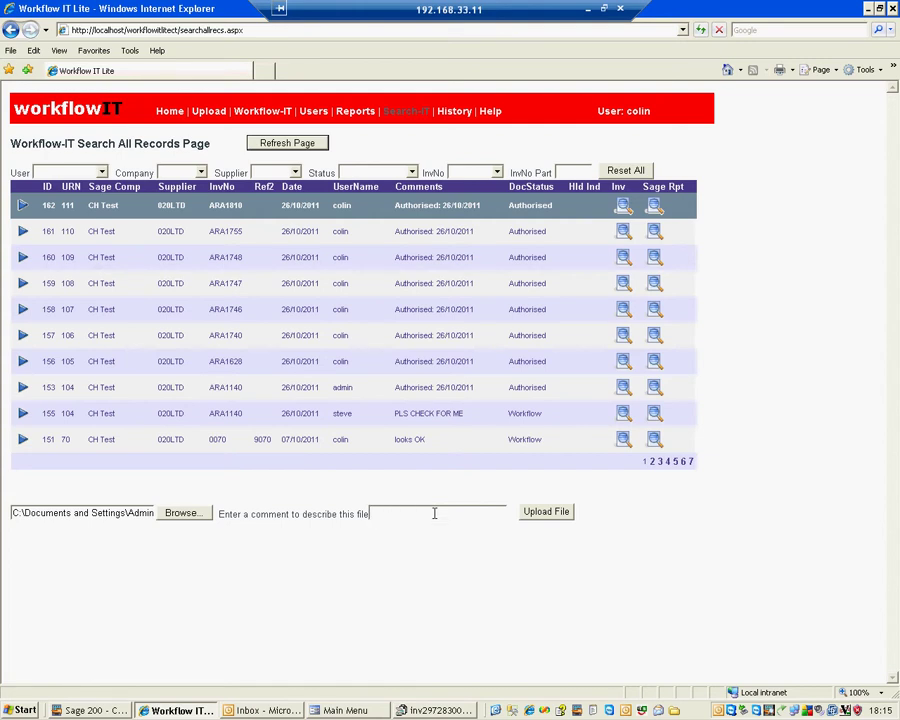
pyautogui.write('C')
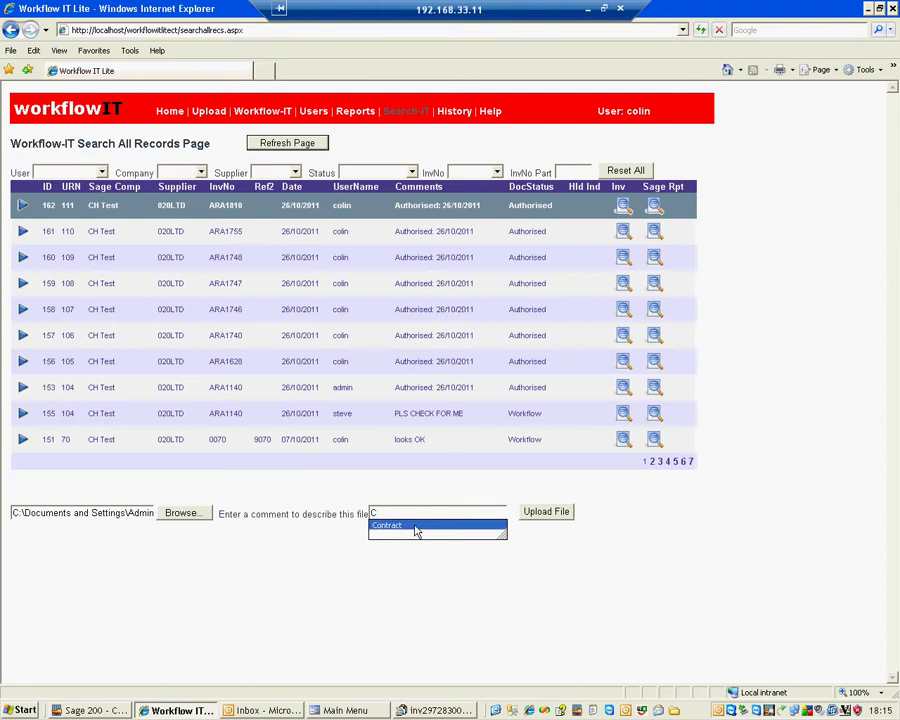
pyautogui.click(415, 527)
pyautogui.click(537, 514)
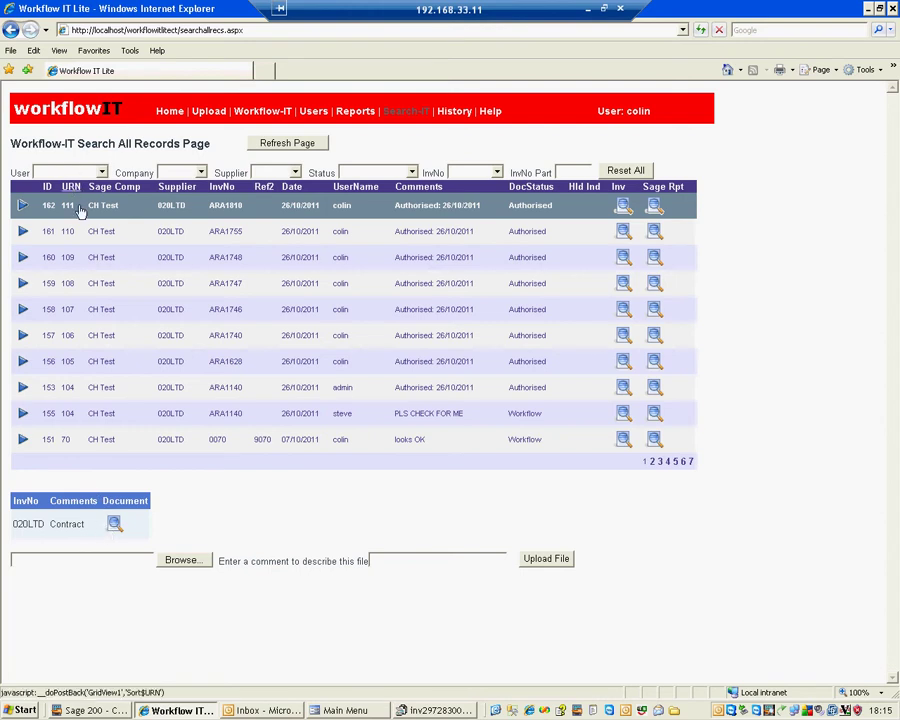
# Step: Upload Price List.xls from the Desktop to the same record with the comment "Price List"
pyautogui.click(182, 561)
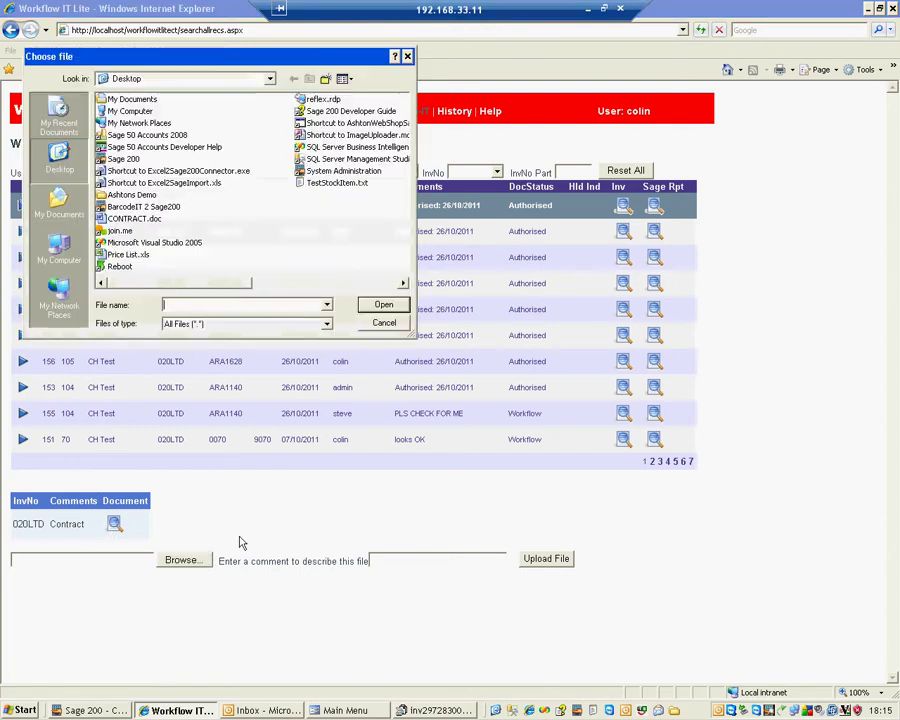
pyautogui.click(146, 255)
pyautogui.click(379, 309)
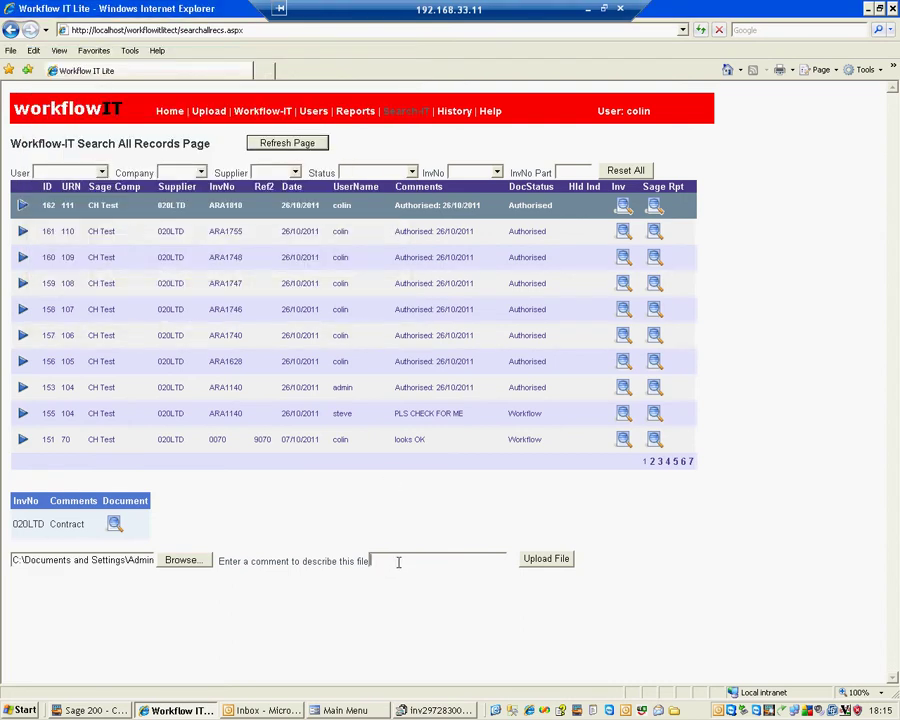
pyautogui.click(398, 562)
pyautogui.write('p')
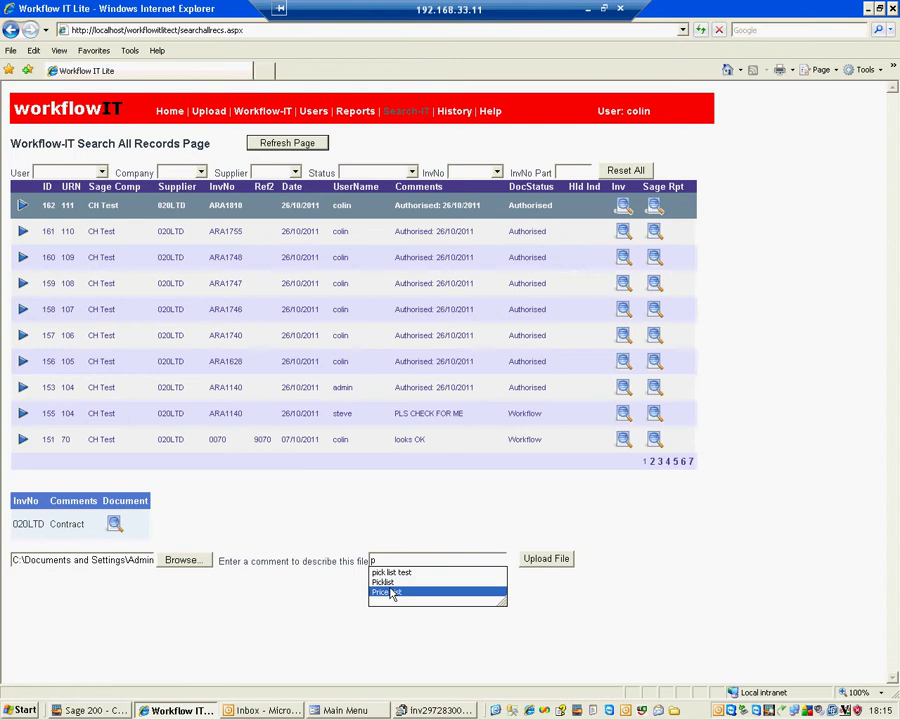
pyautogui.click(390, 593)
pyautogui.click(551, 562)
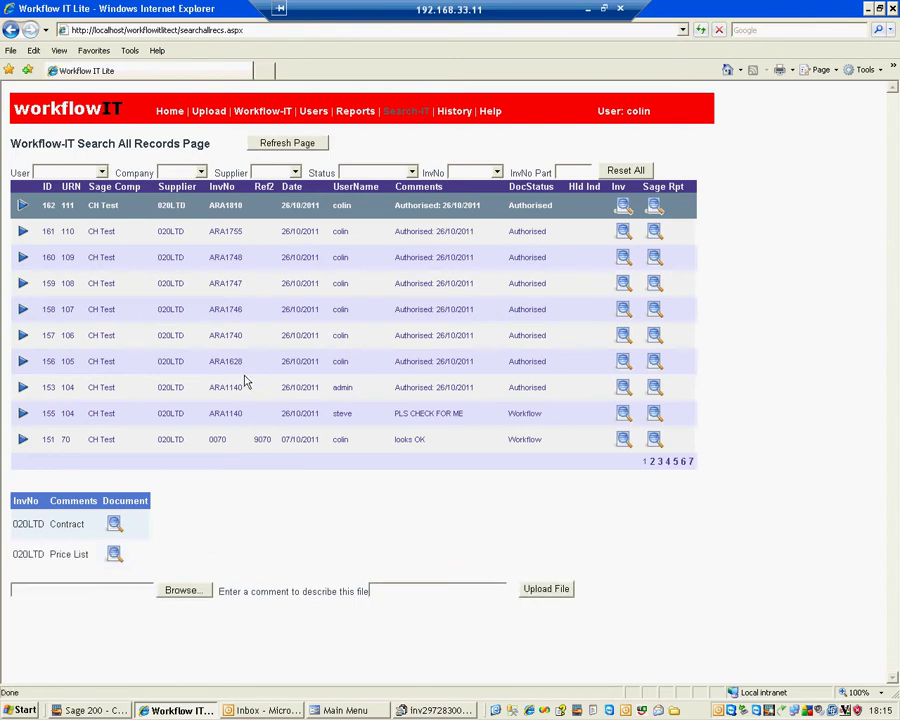
# Step: View the attached Contract and Price List documents one after the other, closing each one
pyautogui.click(116, 527)
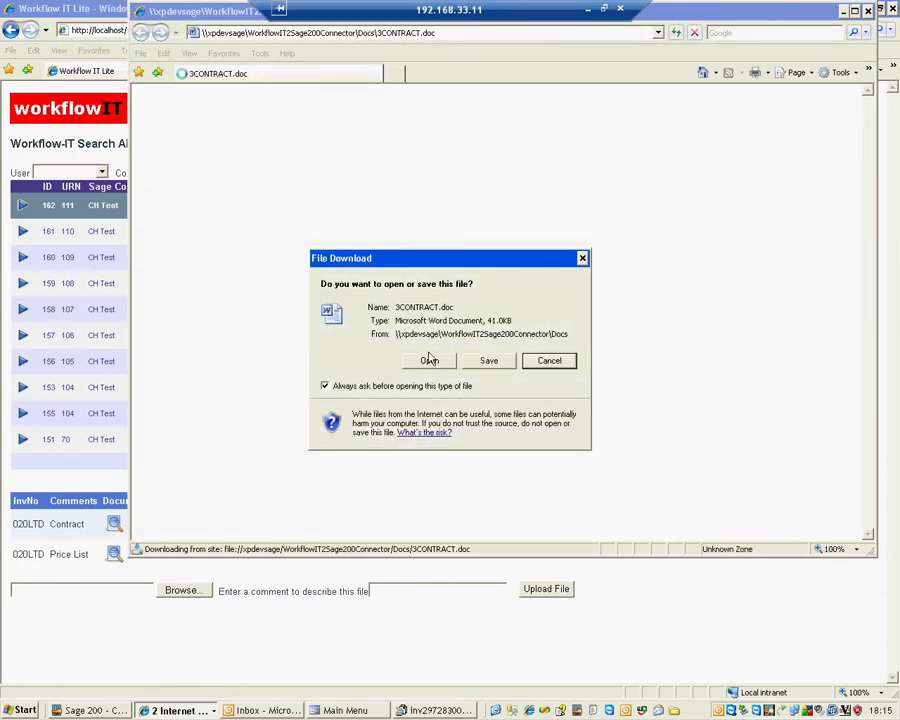
pyautogui.click(428, 360)
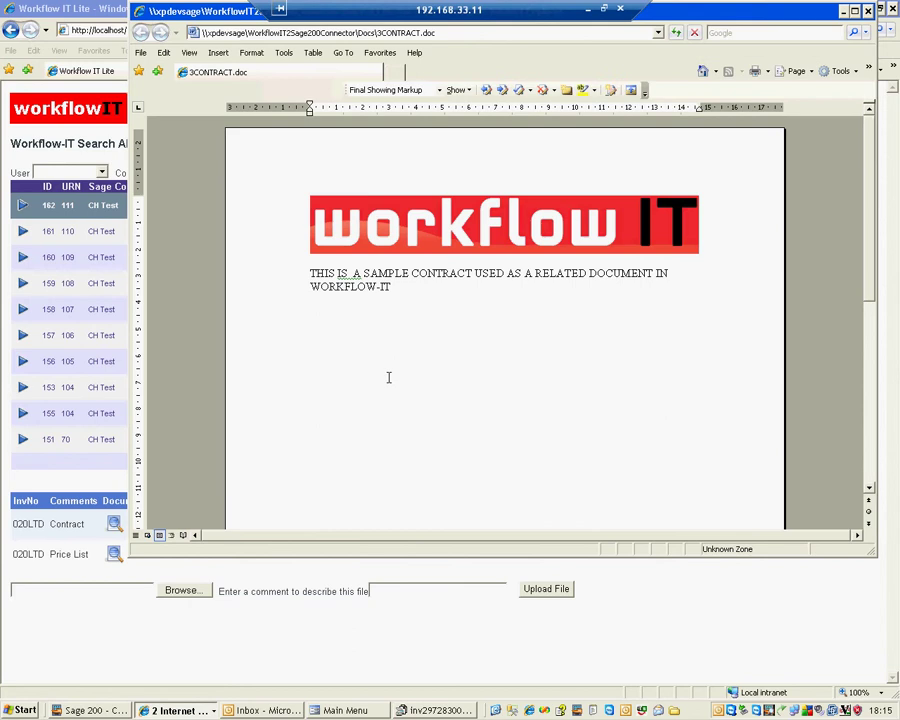
pyautogui.click(869, 12)
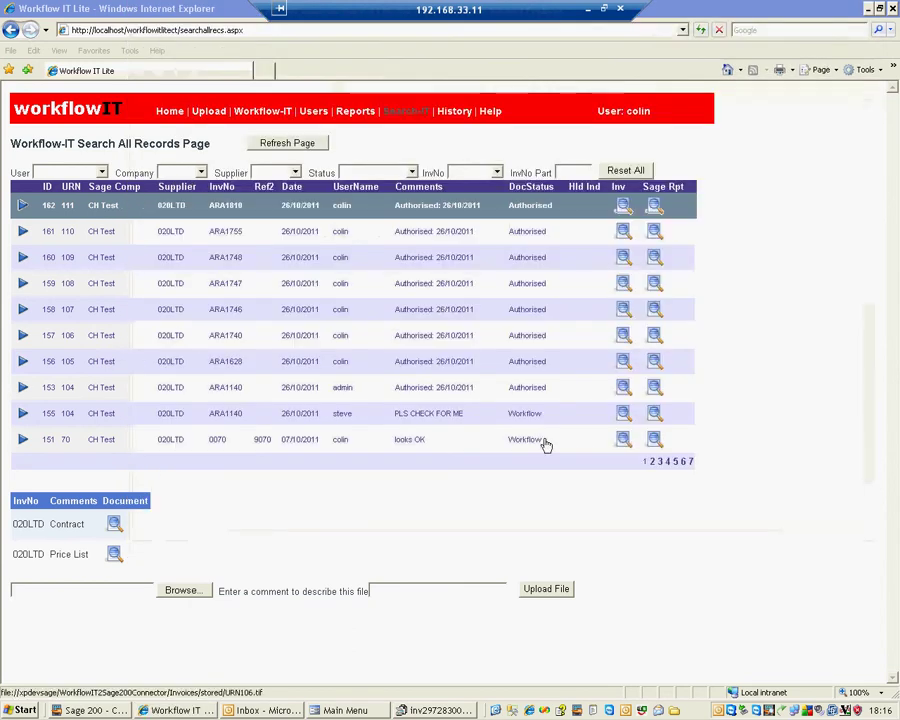
pyautogui.click(116, 558)
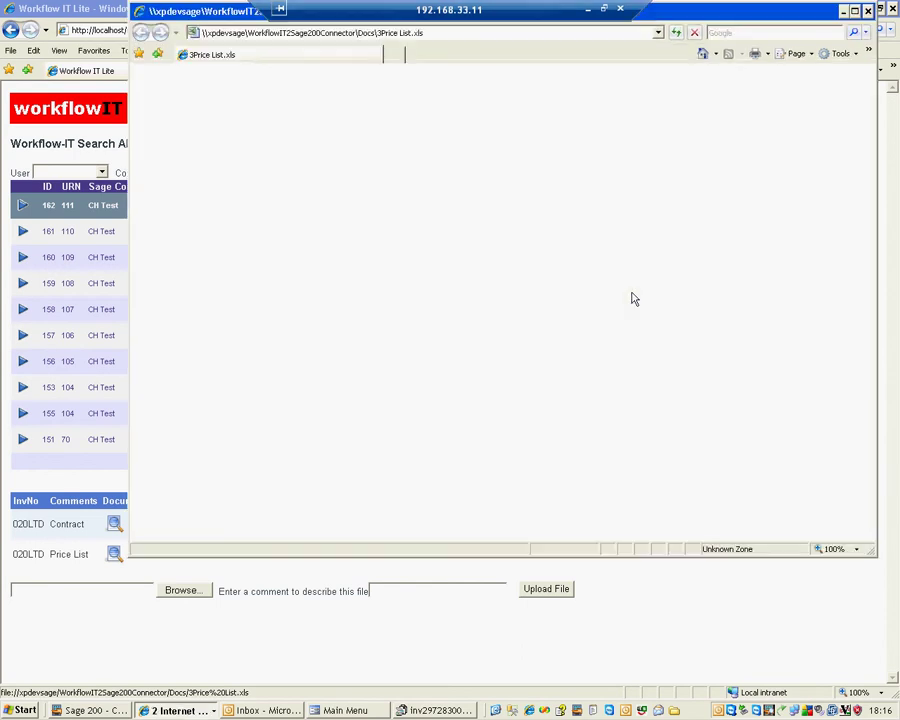
pyautogui.click(428, 362)
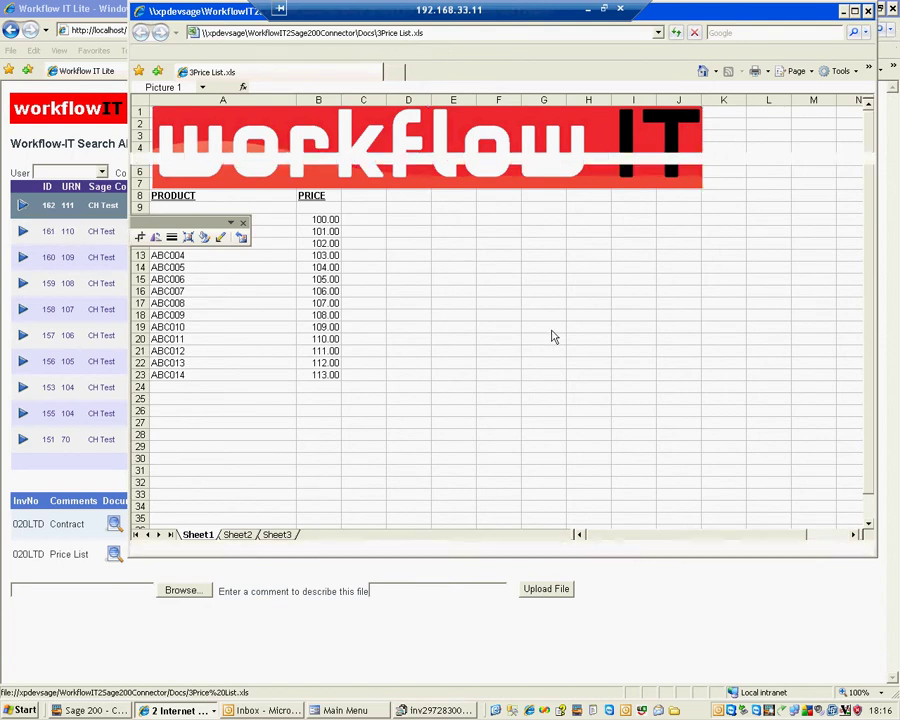
pyautogui.hotkey('alt', 'F4')
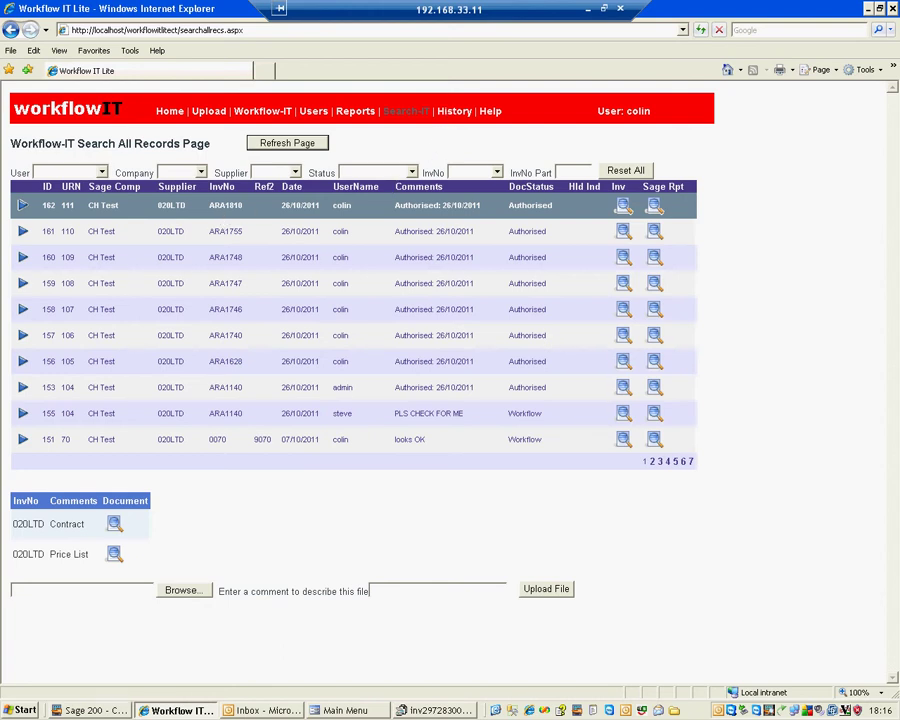
# Step: Show the workflow history for invoice ARA1810 and highlight the comment in its workflow event
pyautogui.click(459, 112)
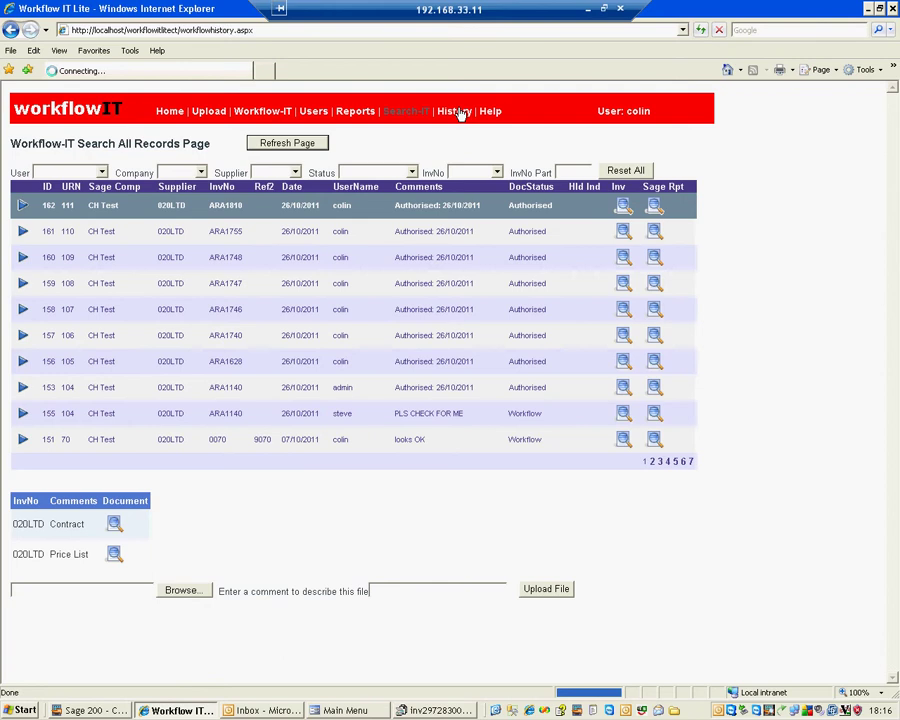
pyautogui.click(277, 172)
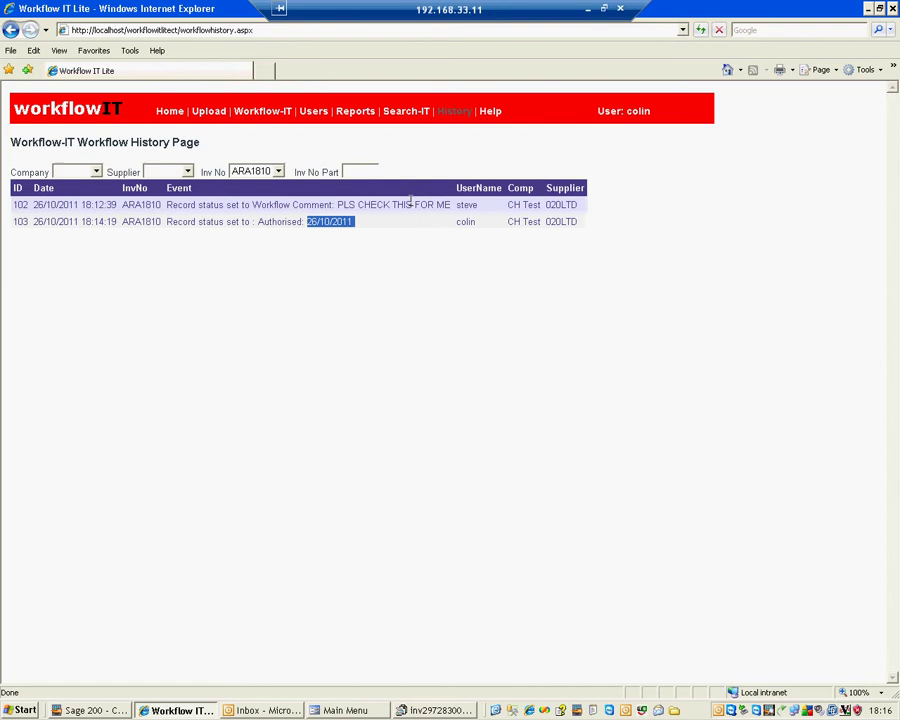
pyautogui.click(343, 204)
pyautogui.moveTo(338, 204); pyautogui.dragTo(452, 204)
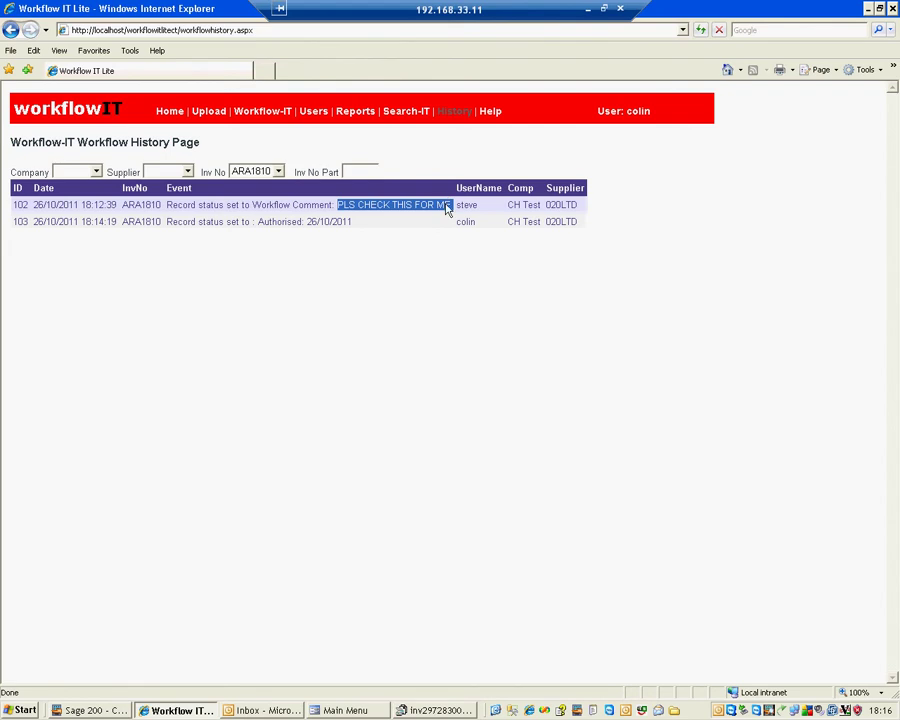
# Step: Go to the reporting system and run the SageDetailsByURN report for URN 111
pyautogui.click(353, 112)
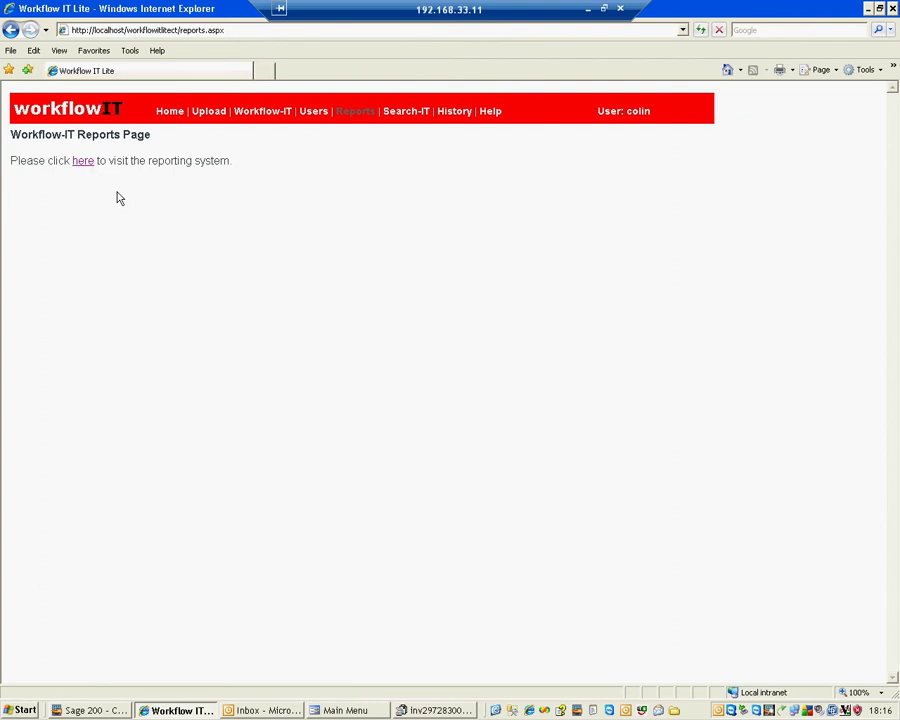
pyautogui.click(83, 160)
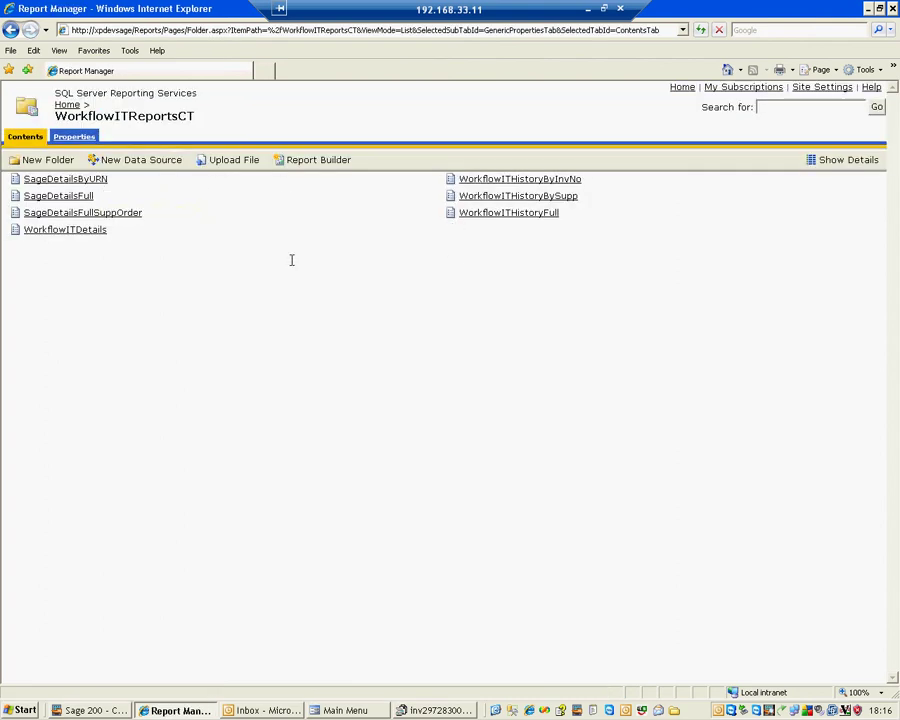
pyautogui.click(68, 181)
pyautogui.click(70, 188)
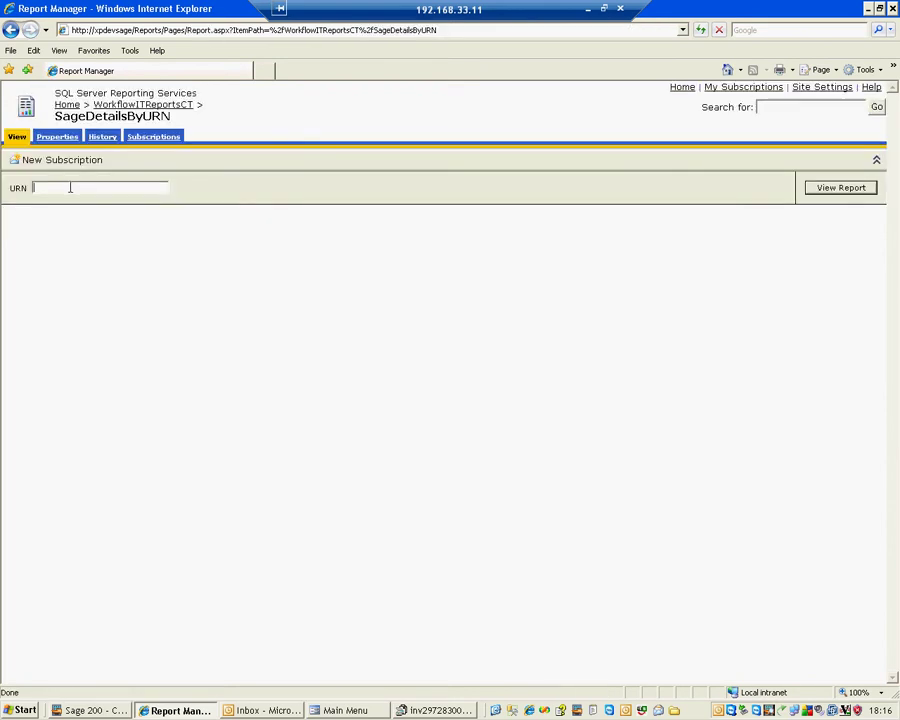
pyautogui.write('111')
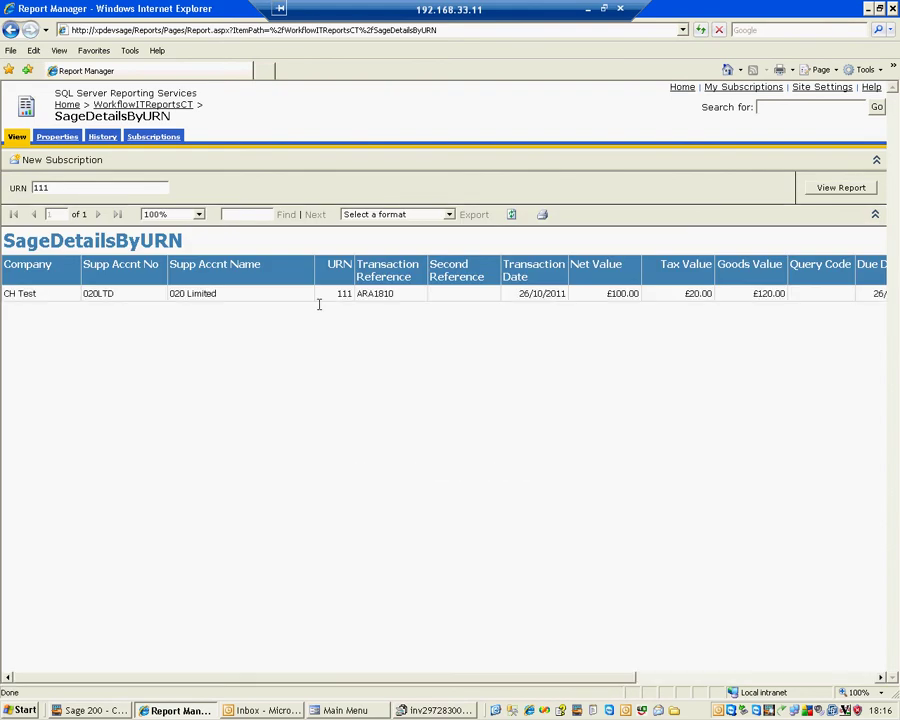
# Step: Open the WorkflowITDetails report from the WorkflowITReportsCT folder, look through its records and find the text 44
pyautogui.click(145, 105)
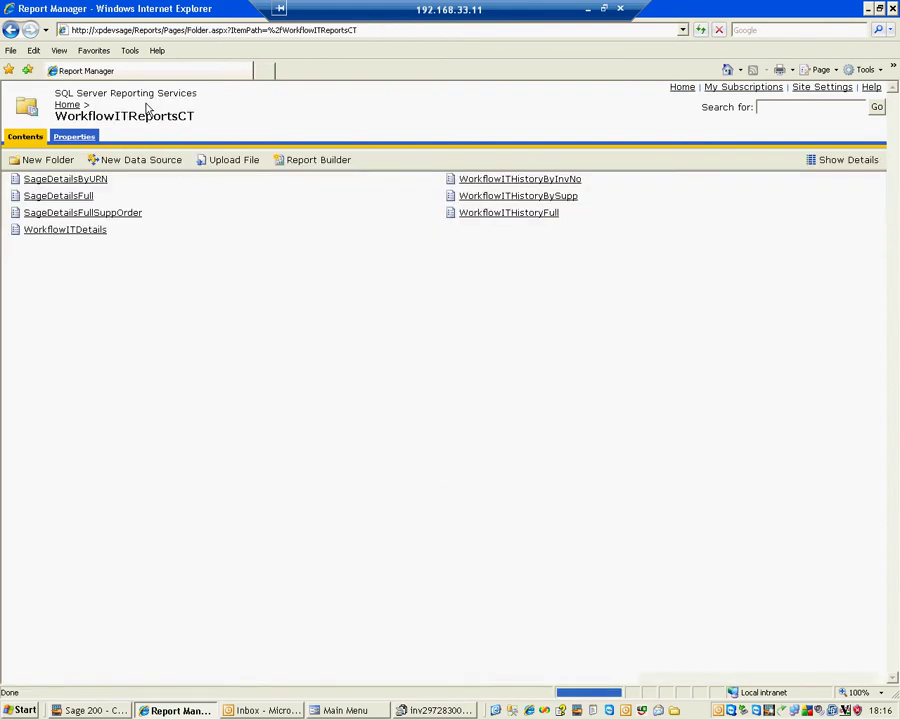
pyautogui.click(72, 236)
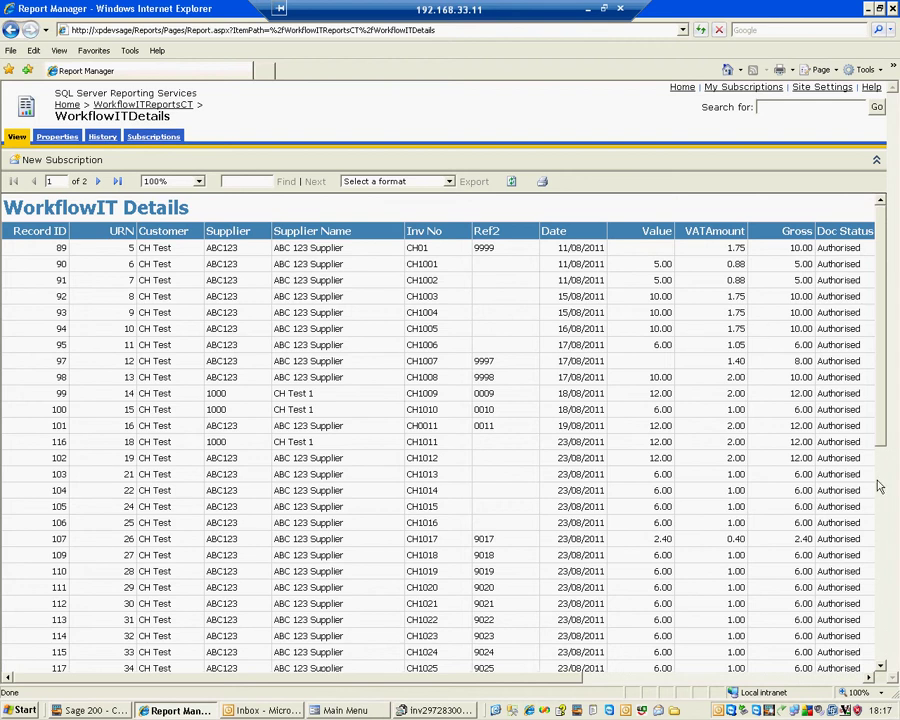
pyautogui.click(879, 532)
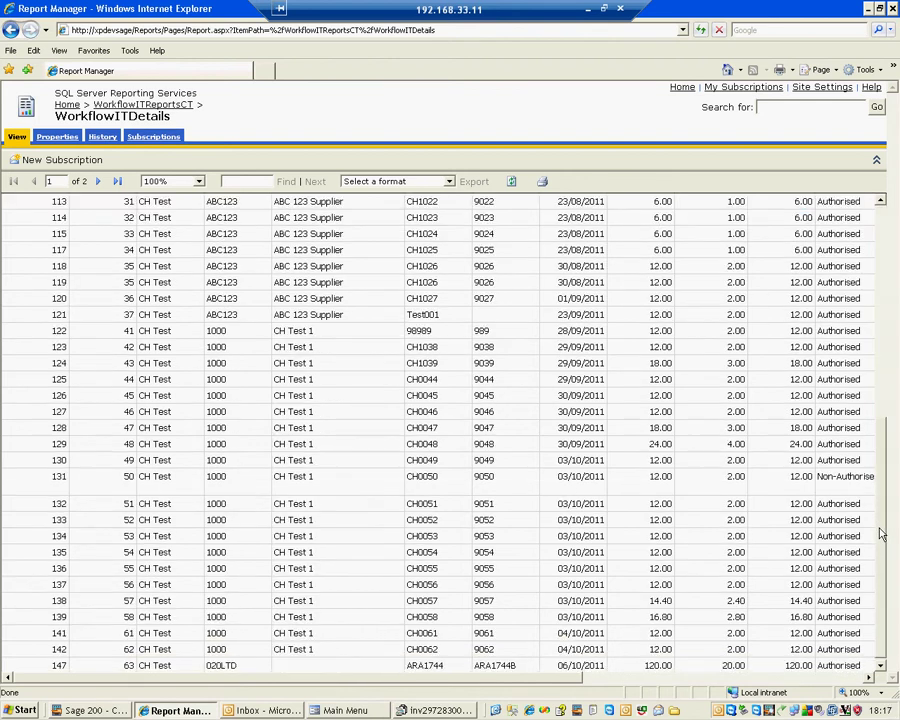
pyautogui.moveTo(879, 532); pyautogui.dragTo(876, 318)
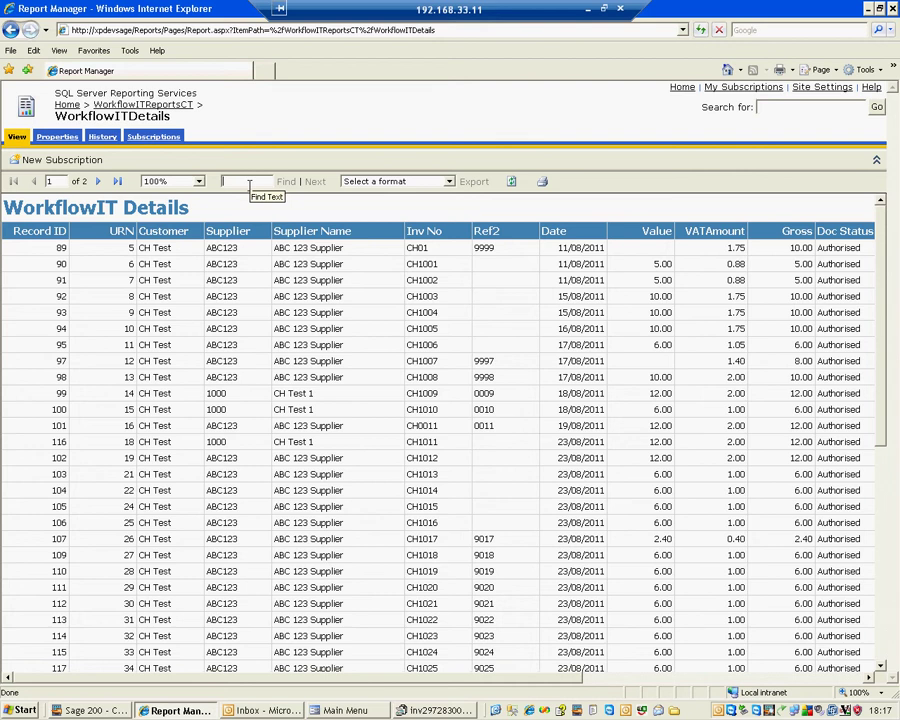
pyautogui.write('44')
pyautogui.click(287, 181)
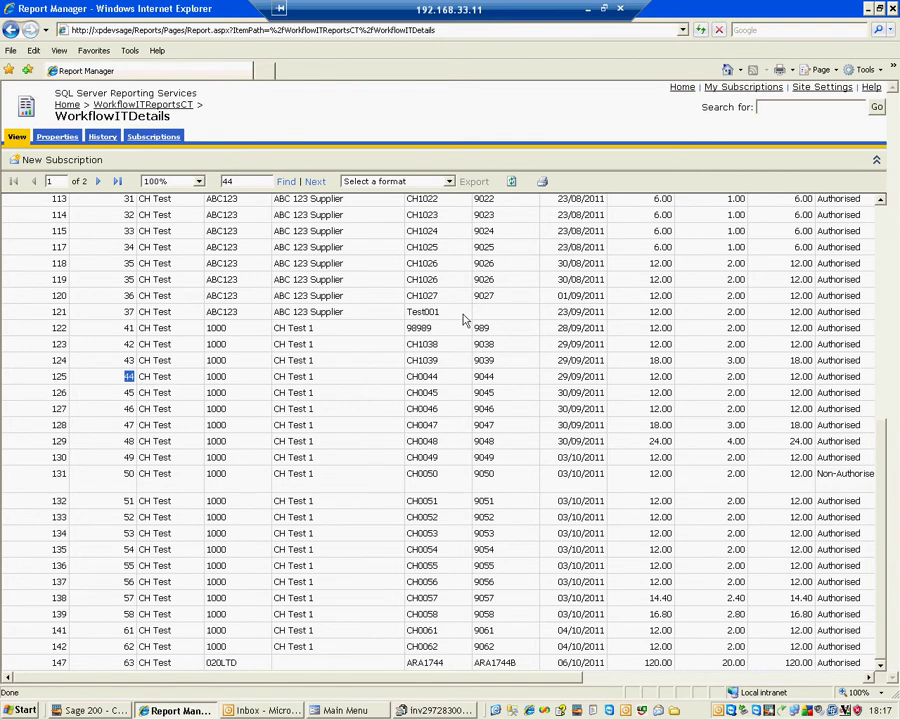
# Step: Export the WorkflowITDetails report in Excel format and open the exported workbook
pyautogui.click(449, 184)
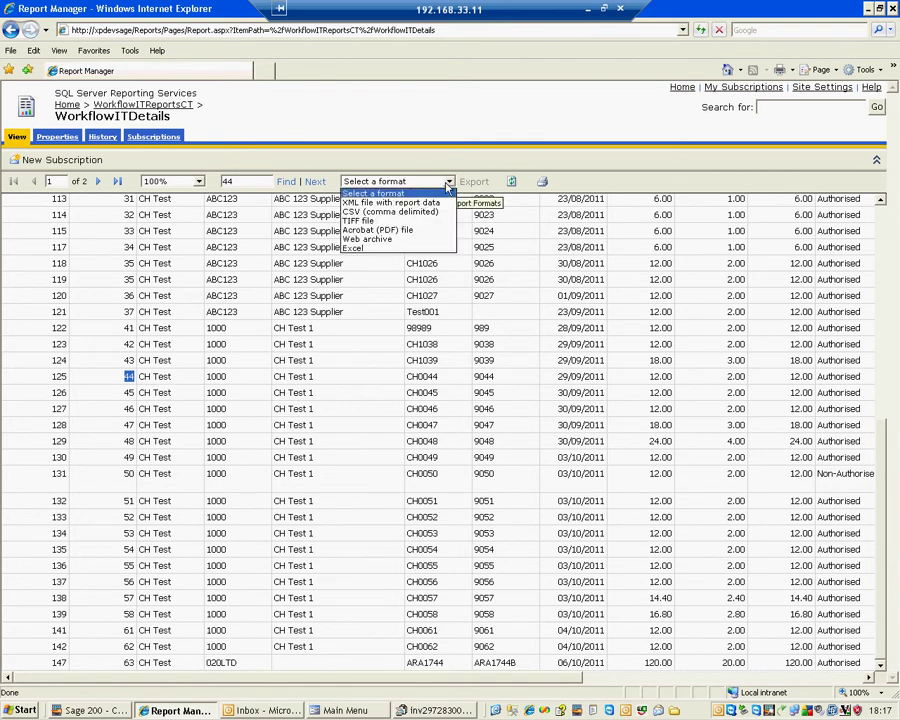
pyautogui.click(405, 249)
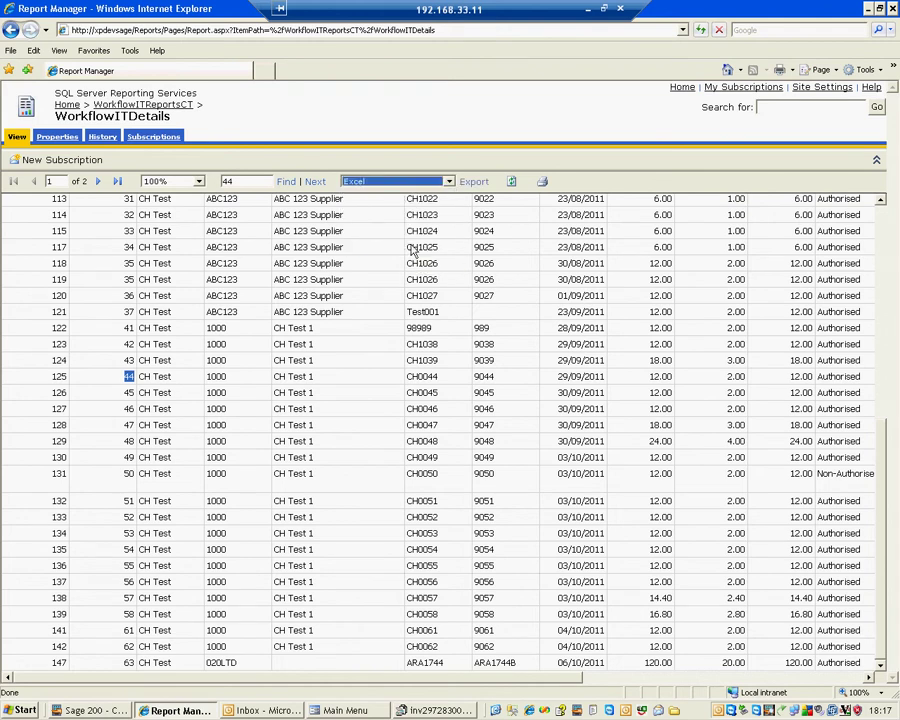
pyautogui.click(475, 183)
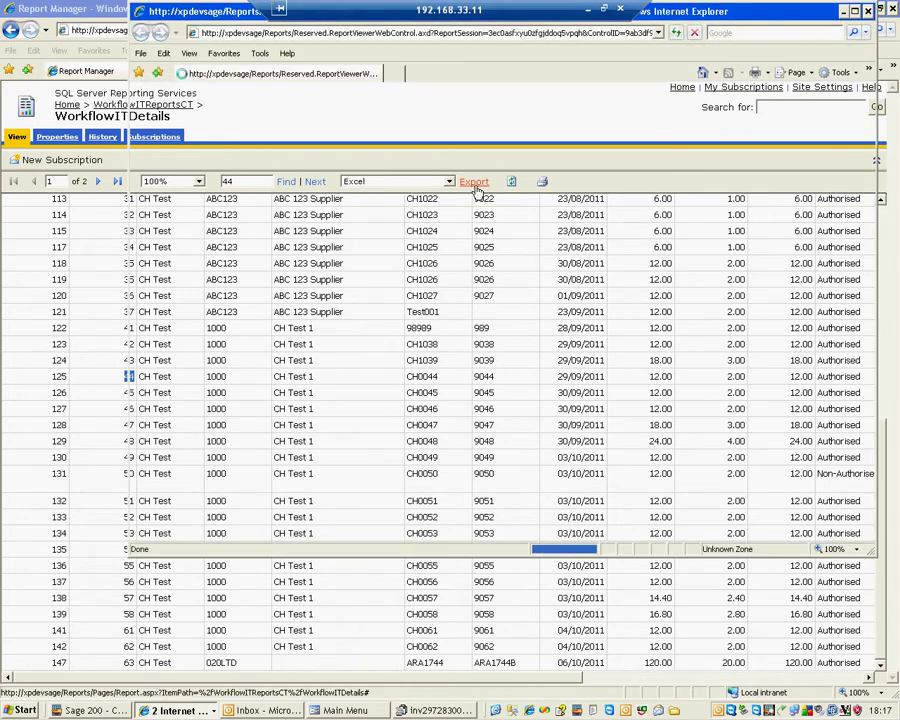
pyautogui.click(430, 367)
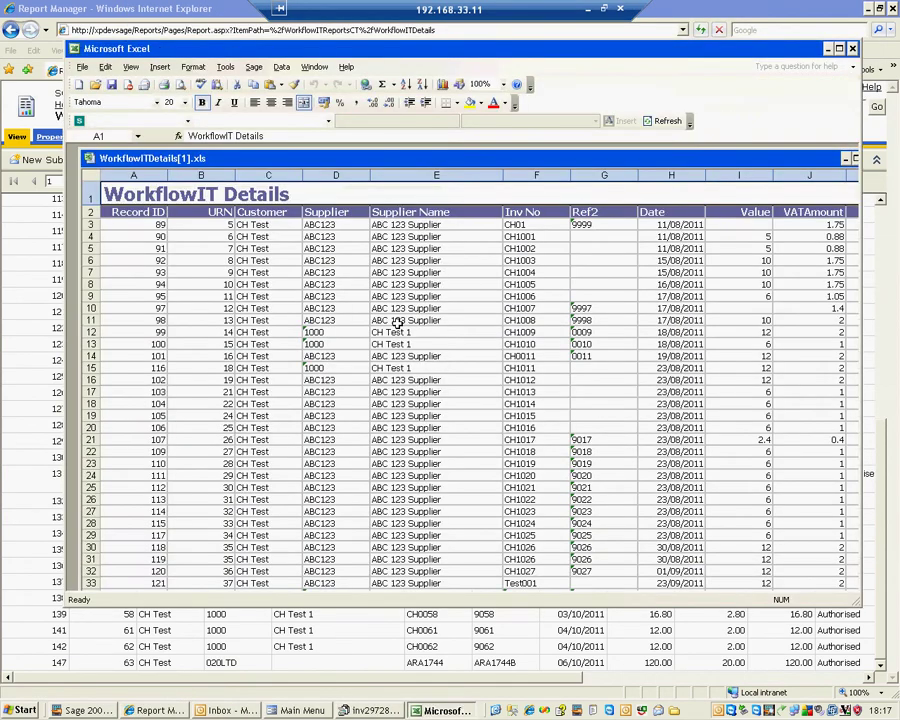
# Step: Look over the supplier rows in the exported WorkflowIT Details workbook, then close Excel
pyautogui.click(398, 320)
pyautogui.click(408, 295)
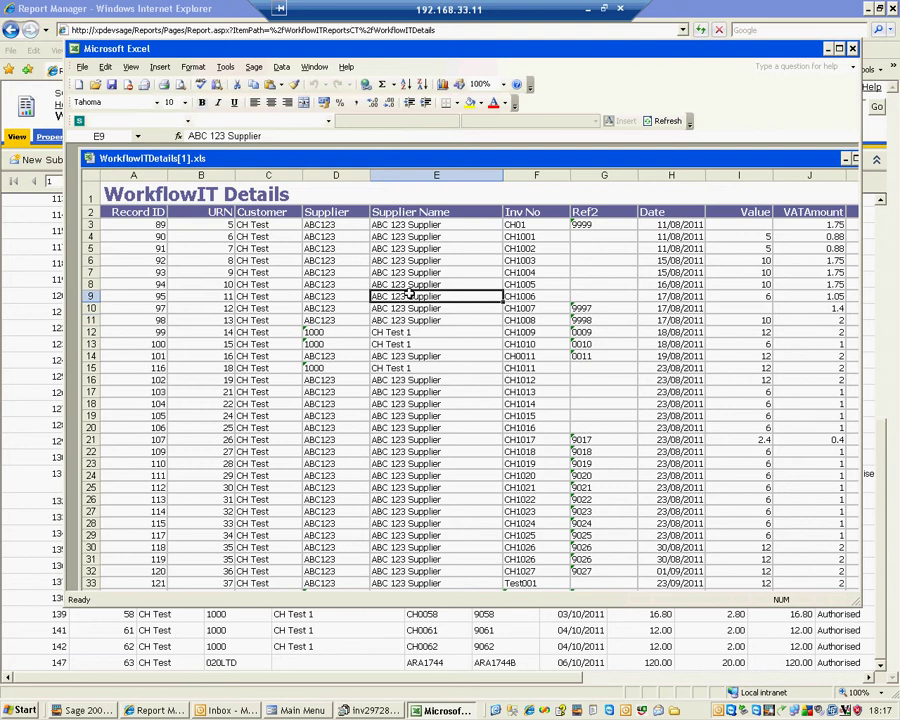
pyautogui.press('Up')
pyautogui.press('Up')
pyautogui.press('Up')
pyautogui.press('Up')
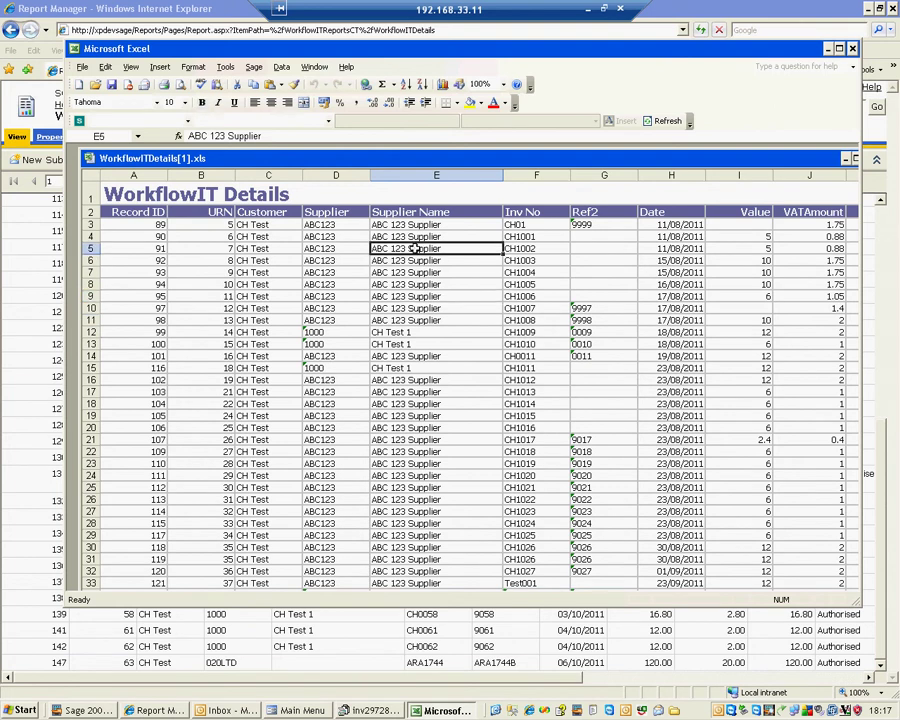
pyautogui.click(852, 49)
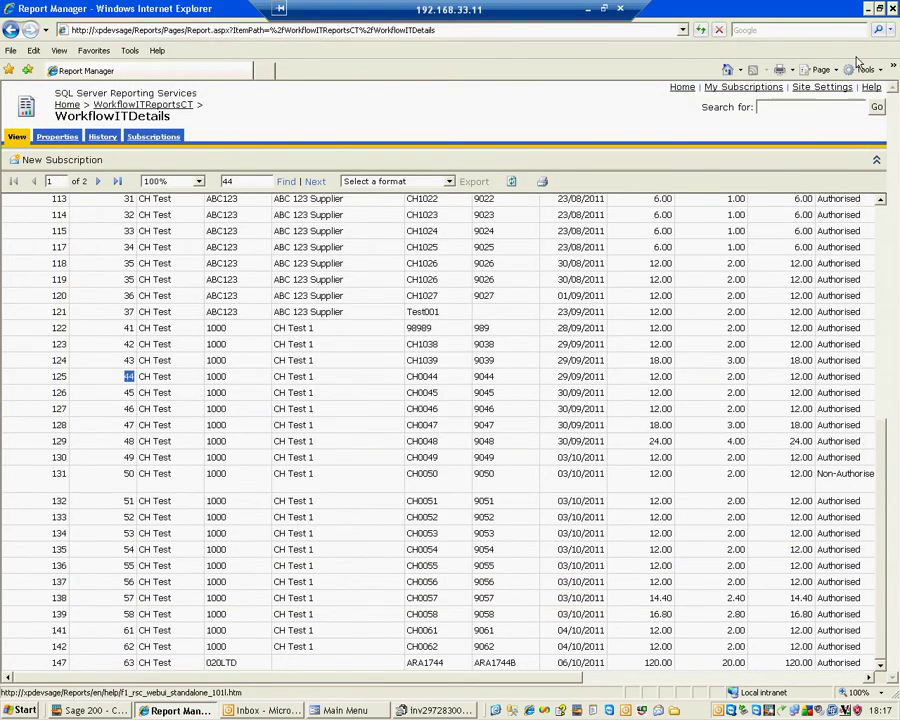